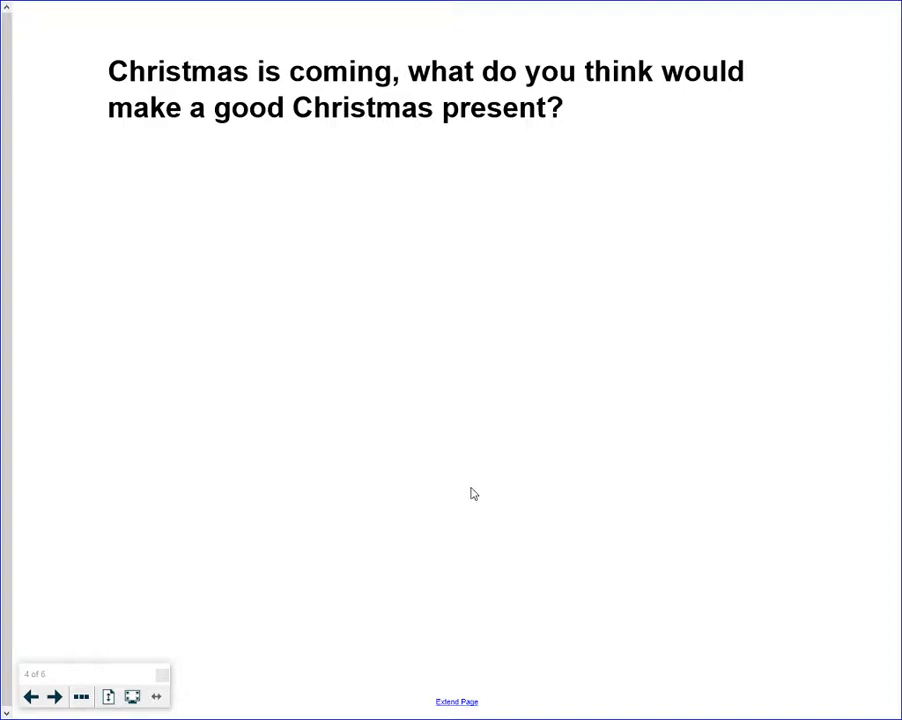
# Leave full-screen view, switch to Chrome and search Google Images for "christmas tree".
pyautogui.click(132, 696)
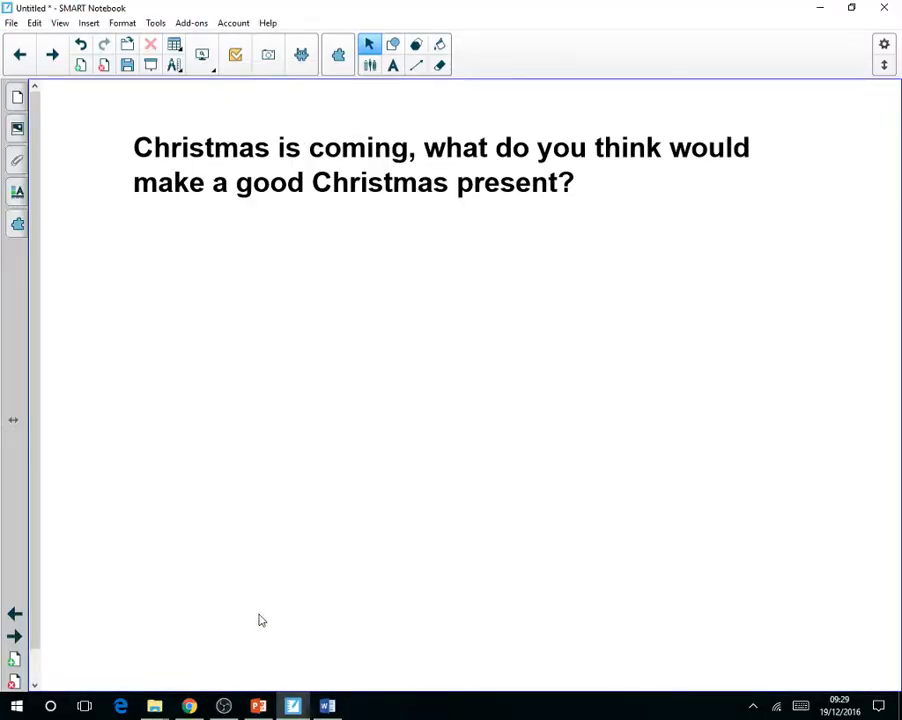
pyautogui.click(190, 706)
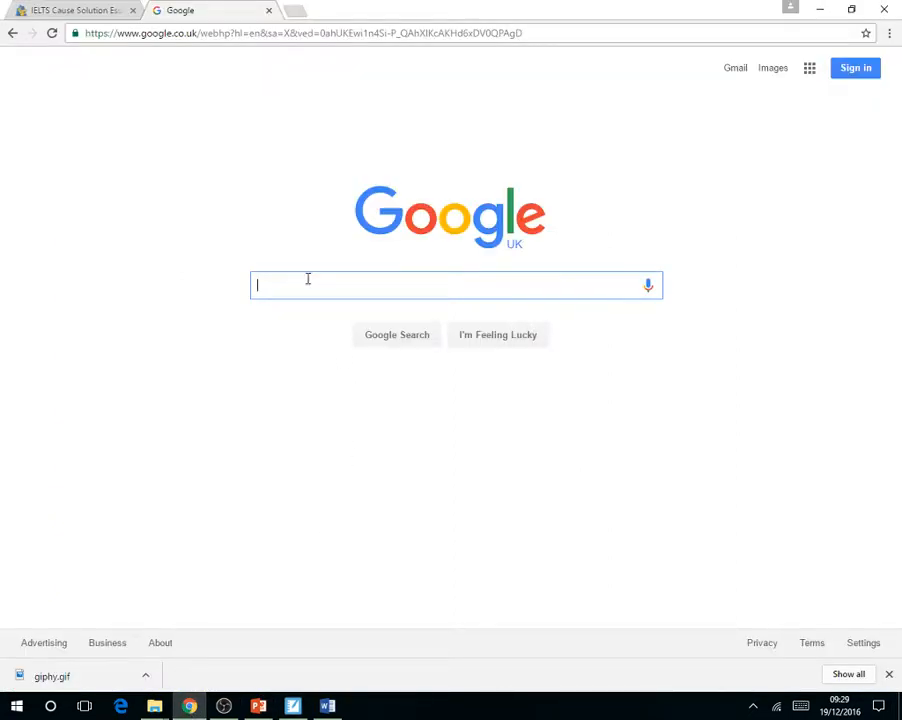
pyautogui.write('christ')
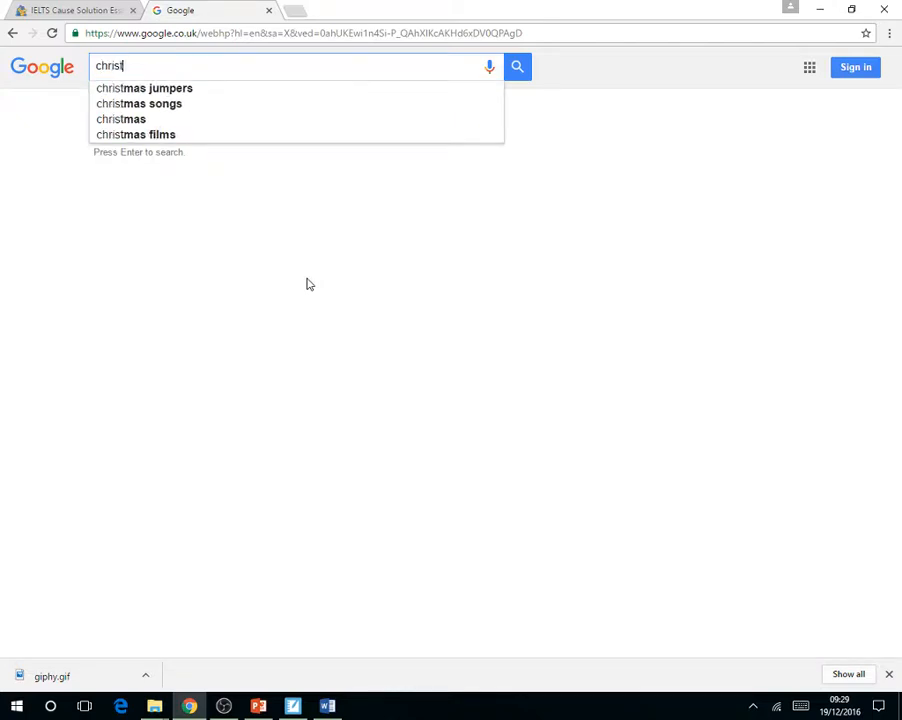
pyautogui.write('a')
pyautogui.press('BackSpace')
pyautogui.write('mas tree')
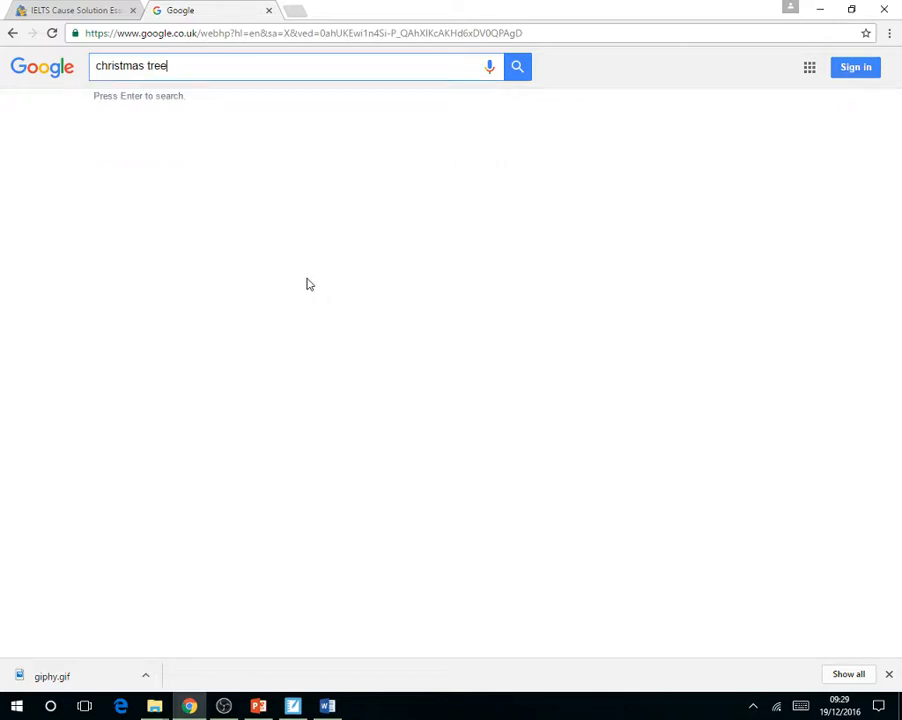
pyautogui.press('Return')
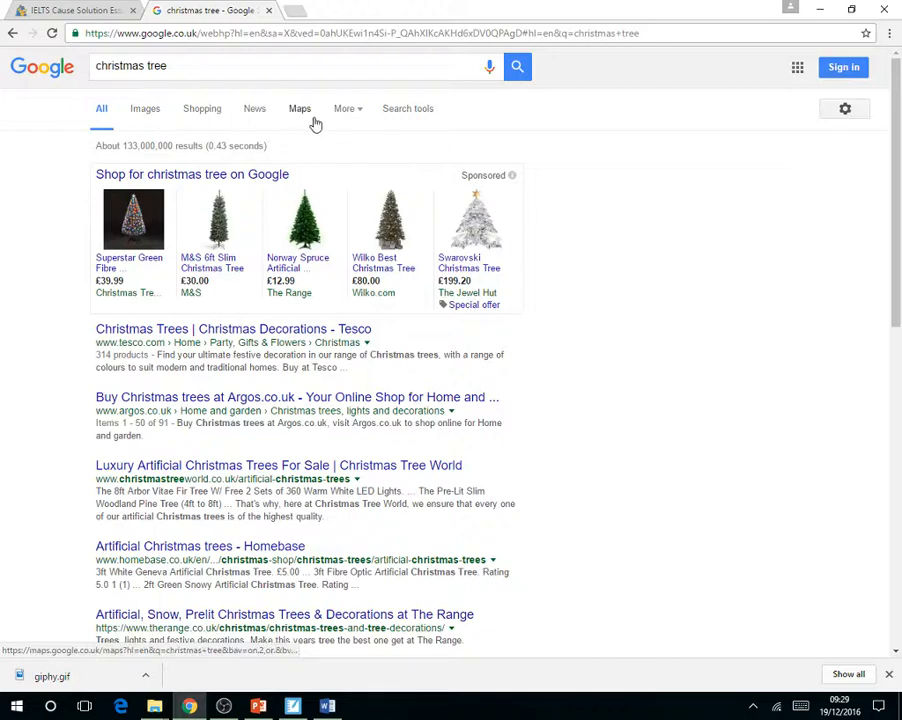
pyautogui.click(143, 113)
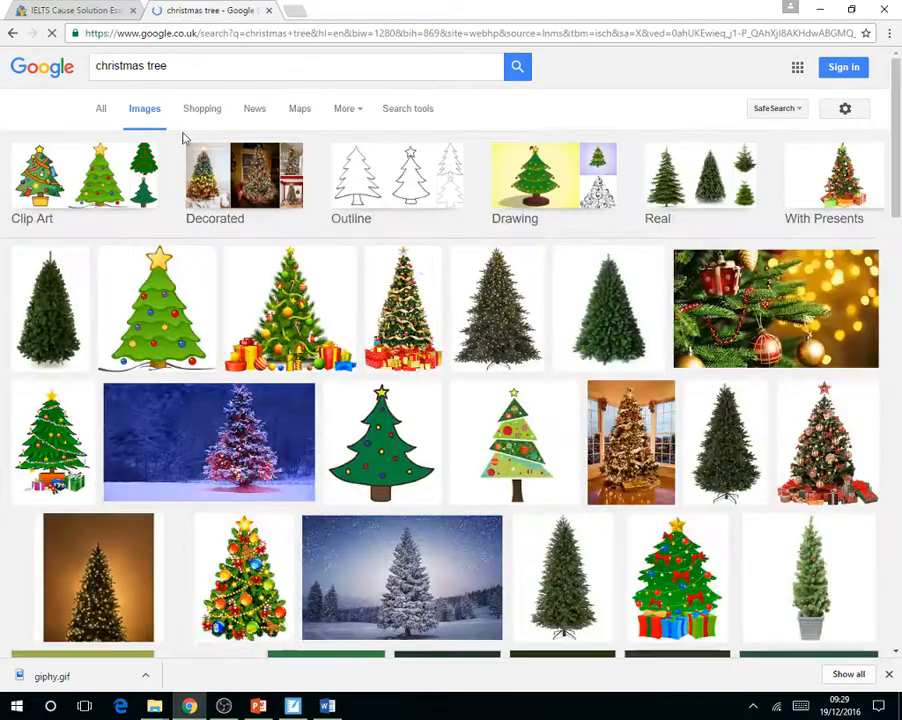
# Find the picture of two red baubles on a gold background in the image results and copy it.
pyautogui.scroll(-3, 376, 380)
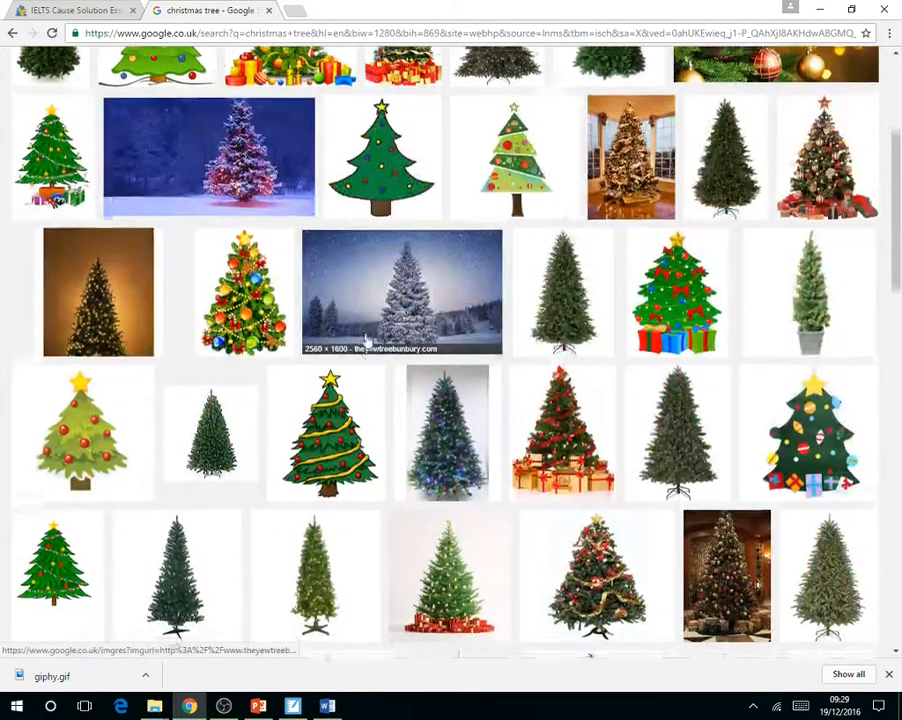
pyautogui.scroll(-7, 366, 342)
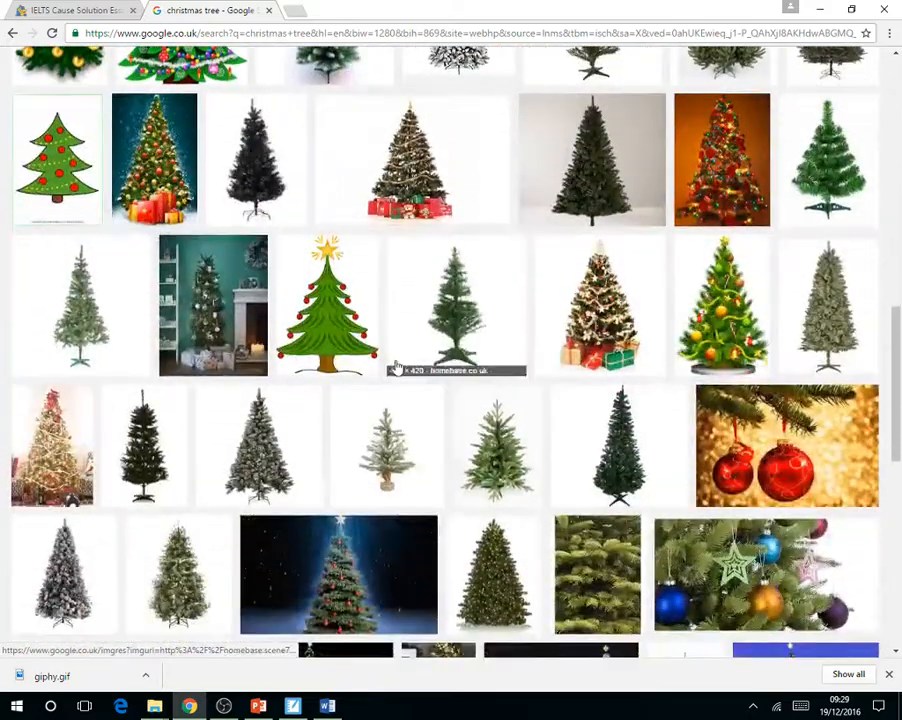
pyautogui.scroll(-3, 400, 360)
pyautogui.scroll(1, 418, 314)
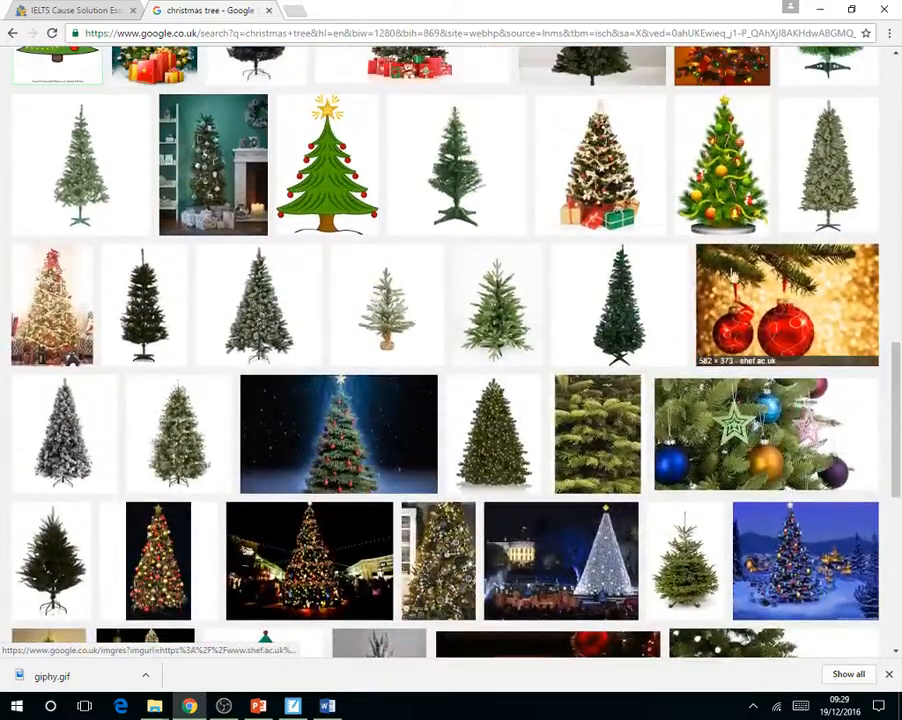
pyautogui.click(753, 311)
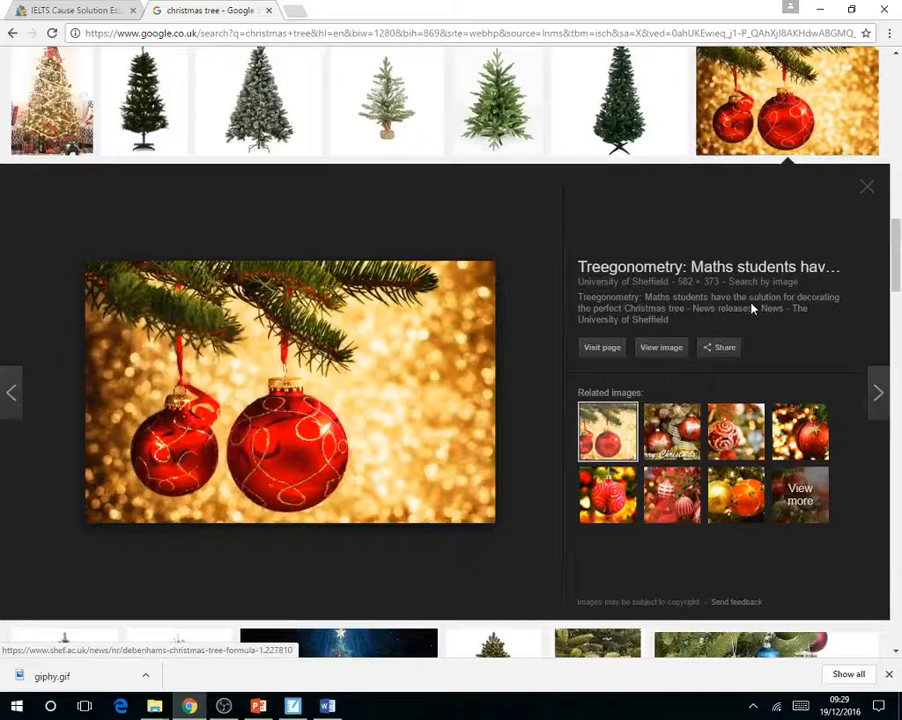
pyautogui.rightClick(316, 372)
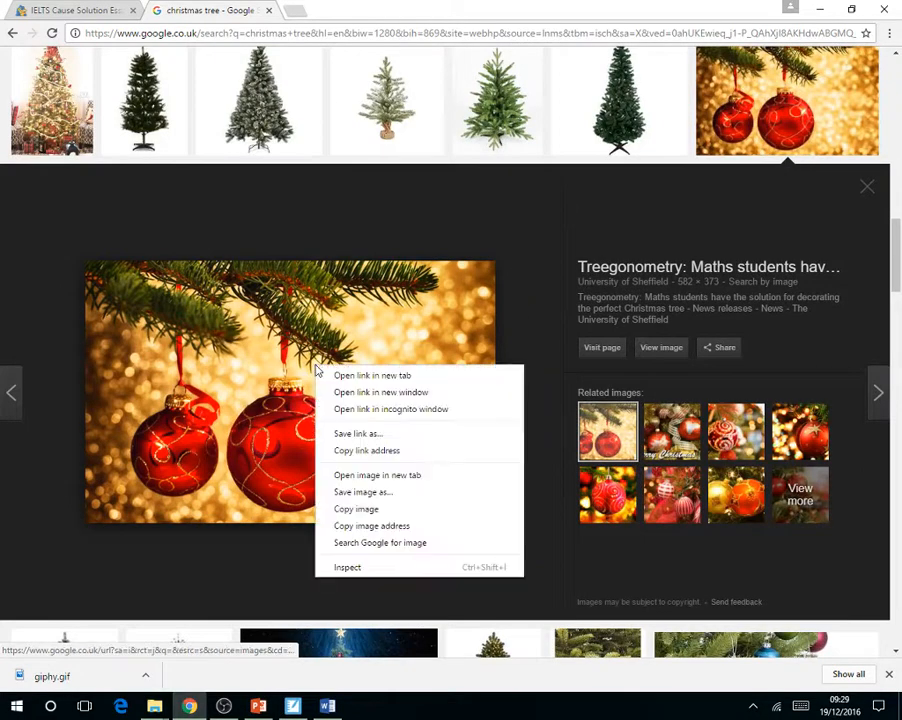
pyautogui.click(356, 510)
# Switch to SMART Notebook, paste the baubles picture onto the page and place it below the Christmas present question.
pyautogui.click(292, 706)
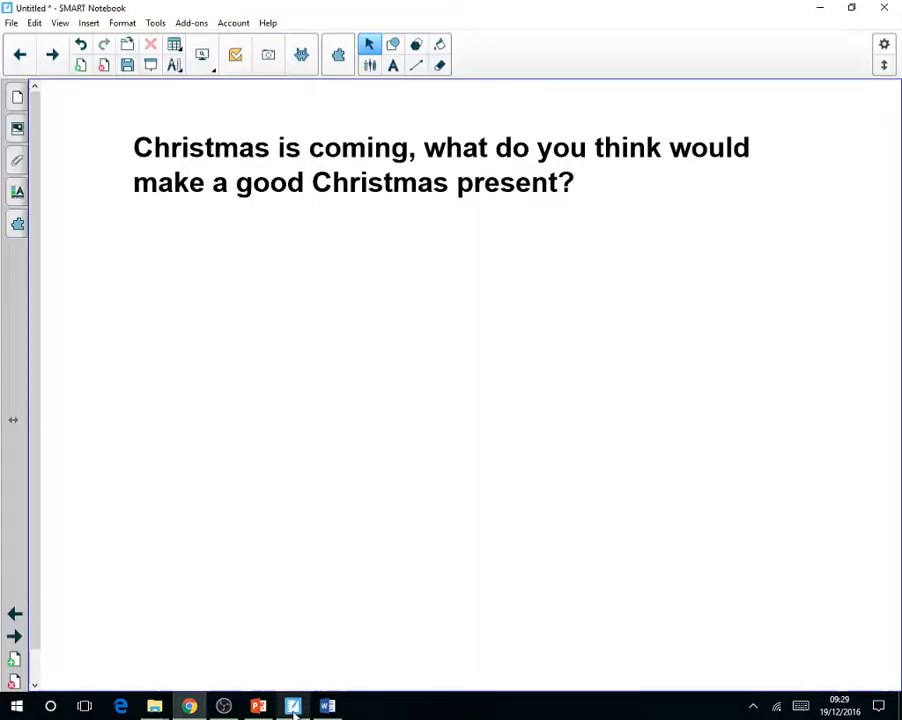
pyautogui.rightClick(297, 291)
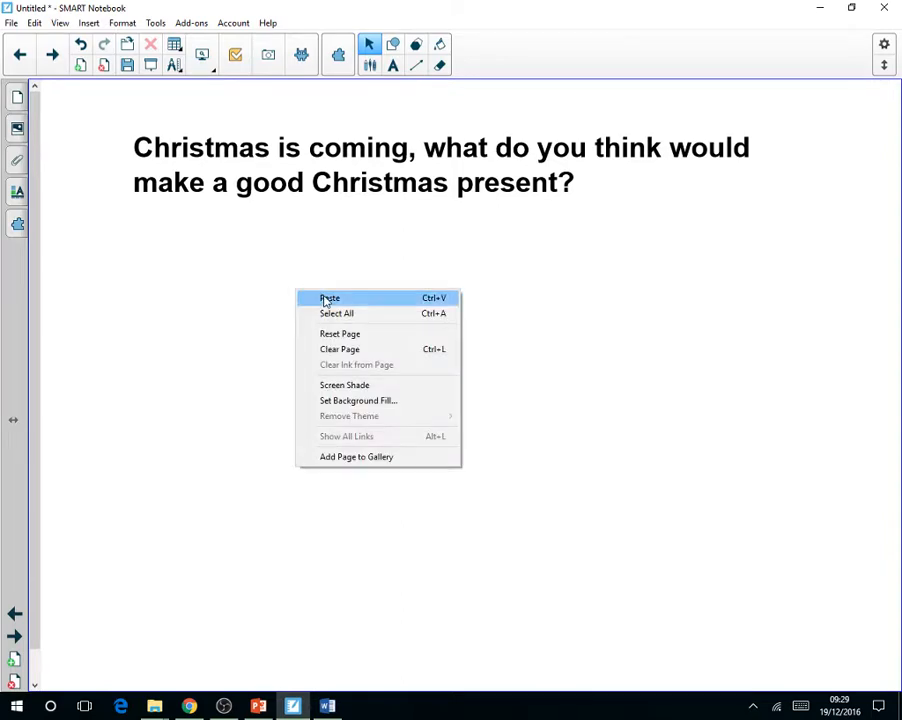
pyautogui.click(329, 298)
pyautogui.moveTo(320, 294); pyautogui.dragTo(410, 420)
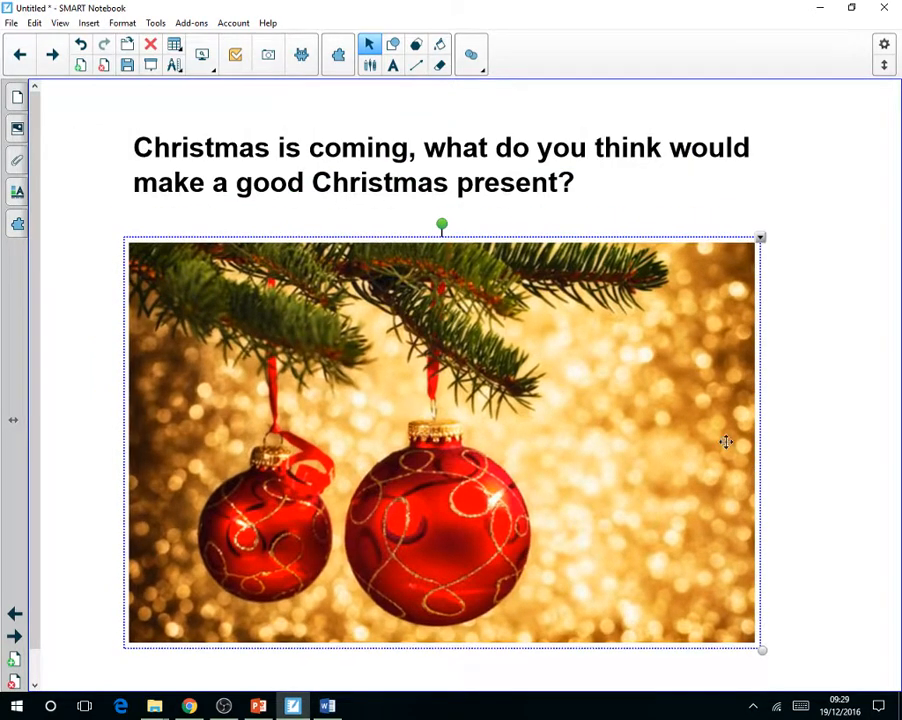
pyautogui.click(810, 422)
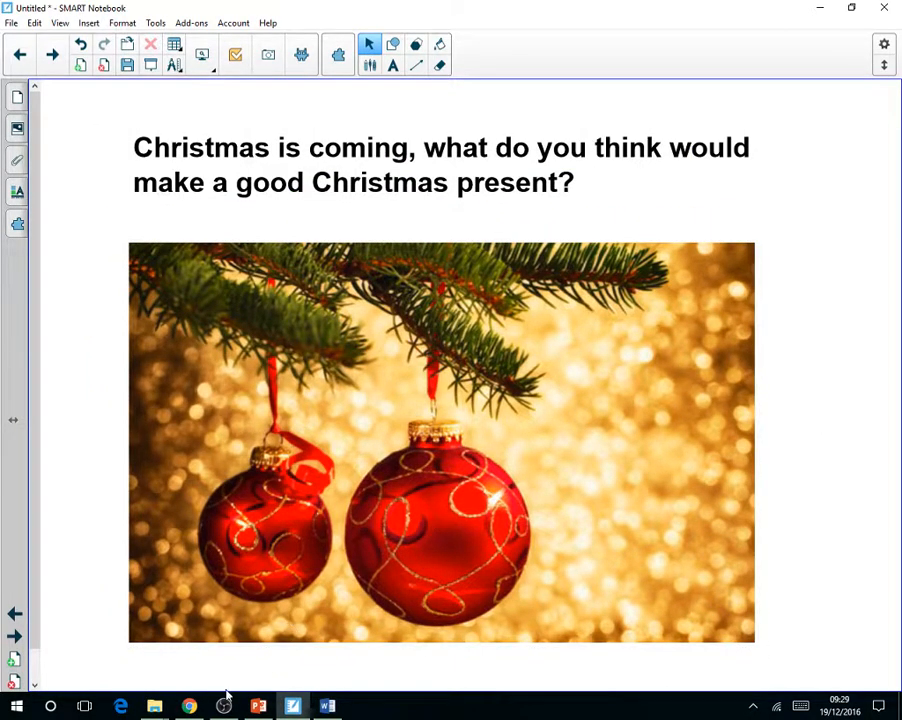
pyautogui.click(189, 706)
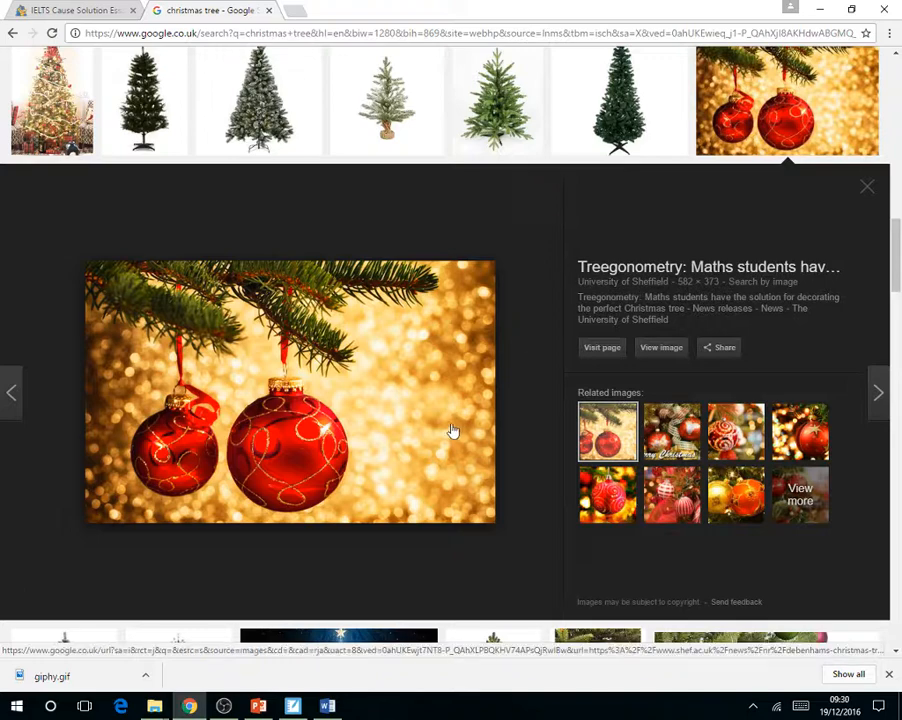
pyautogui.moveTo(292, 706)
pyautogui.click(316, 665)
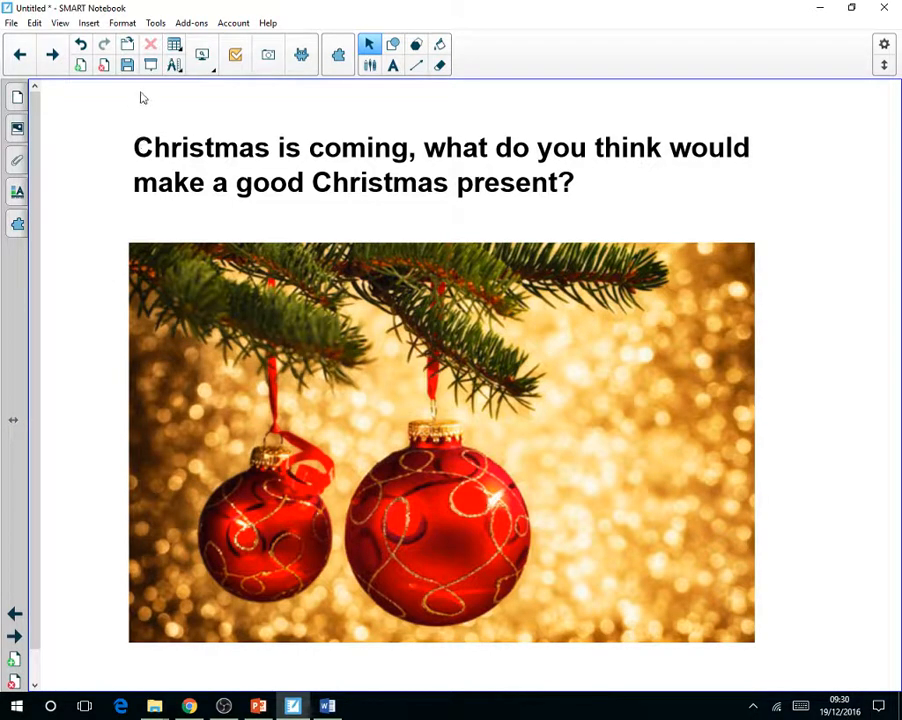
# Show the page in full-screen view and close the floating Properties window.
pyautogui.click(209, 66)
pyautogui.click(171, 110)
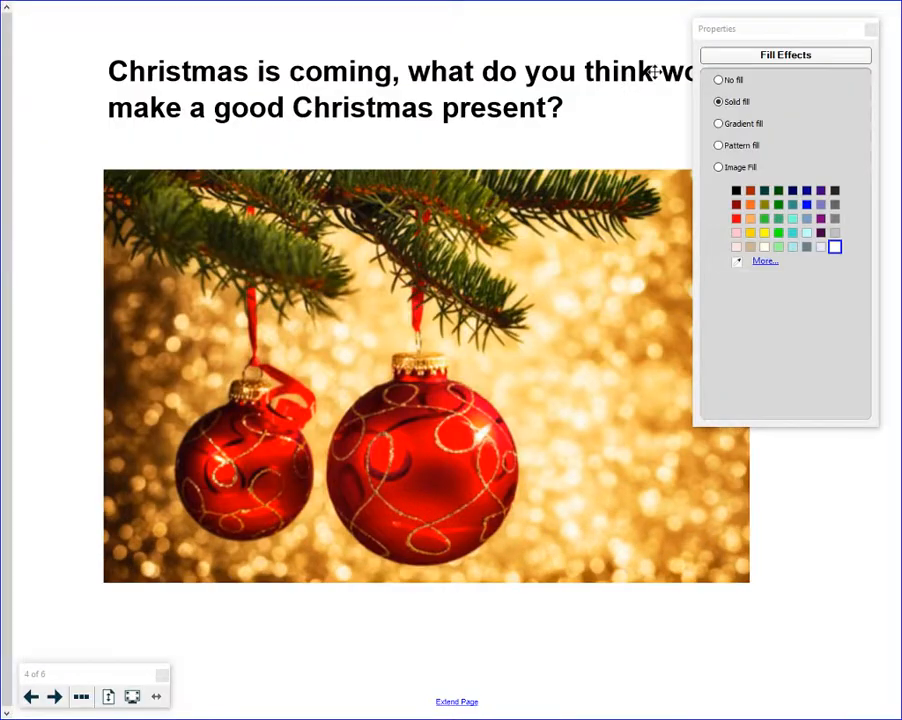
pyautogui.click(866, 26)
# Shrink the baubles picture to roughly three quarters of its width and centre it beneath the question.
pyautogui.click(455, 440)
pyautogui.moveTo(432, 392); pyautogui.dragTo(441, 449)
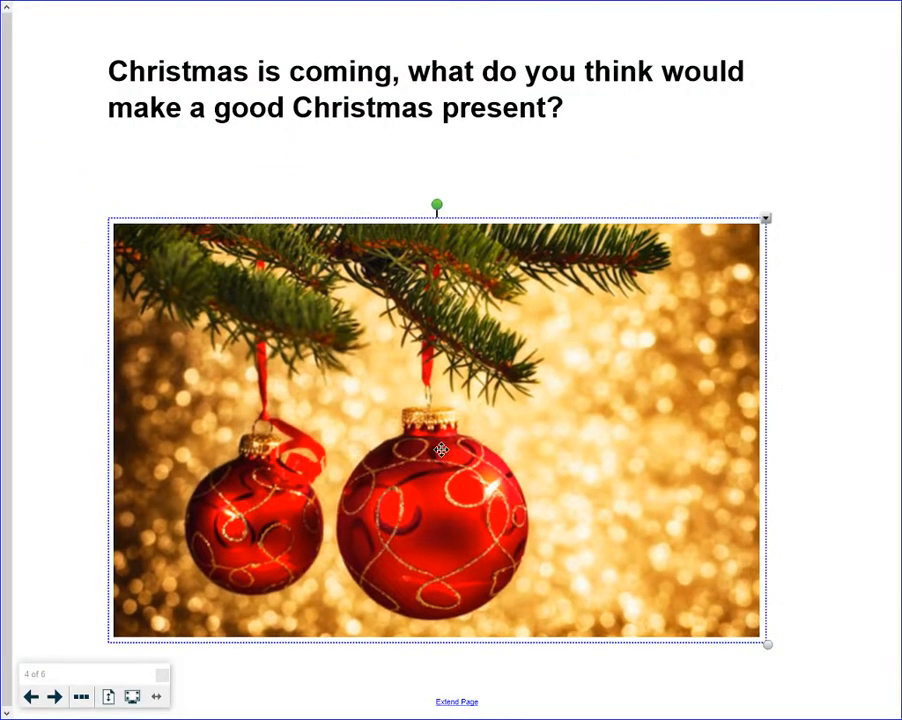
pyautogui.moveTo(768, 644); pyautogui.dragTo(599, 535)
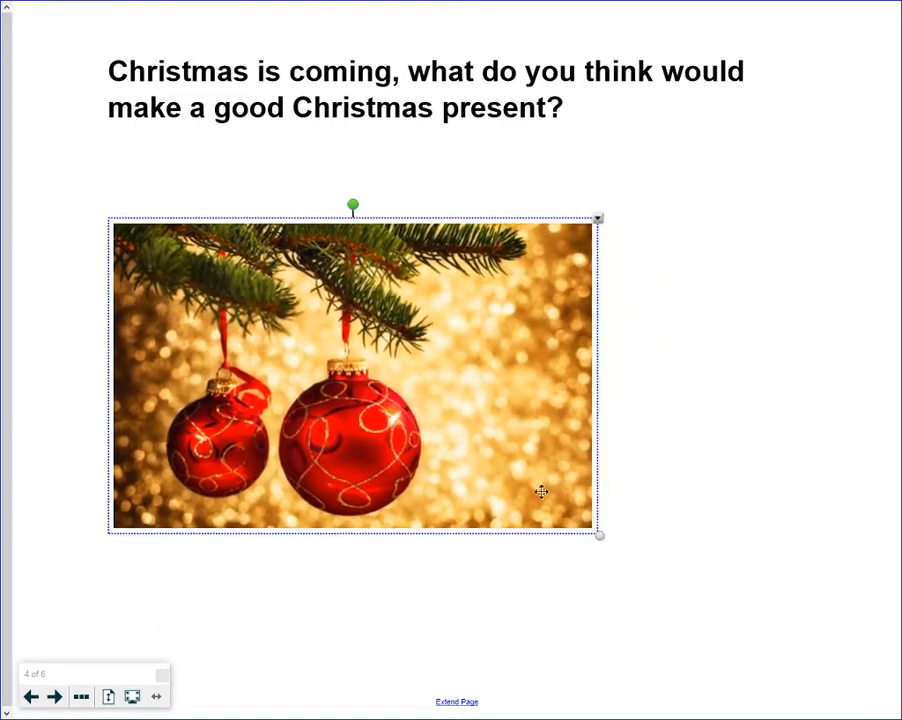
pyautogui.moveTo(430, 428); pyautogui.dragTo(496, 404)
pyautogui.moveTo(664, 512)
pyautogui.mouseDown()
pyautogui.moveTo(387, 334)
pyautogui.moveTo(662, 505)
pyautogui.mouseUp()
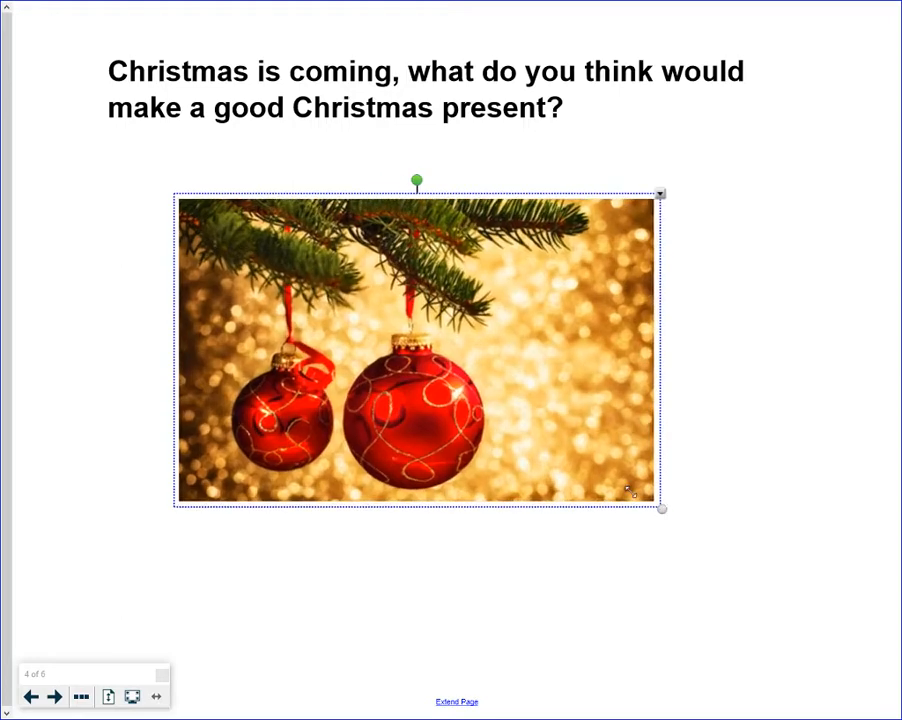
pyautogui.moveTo(510, 386); pyautogui.dragTo(526, 437)
pyautogui.click(740, 412)
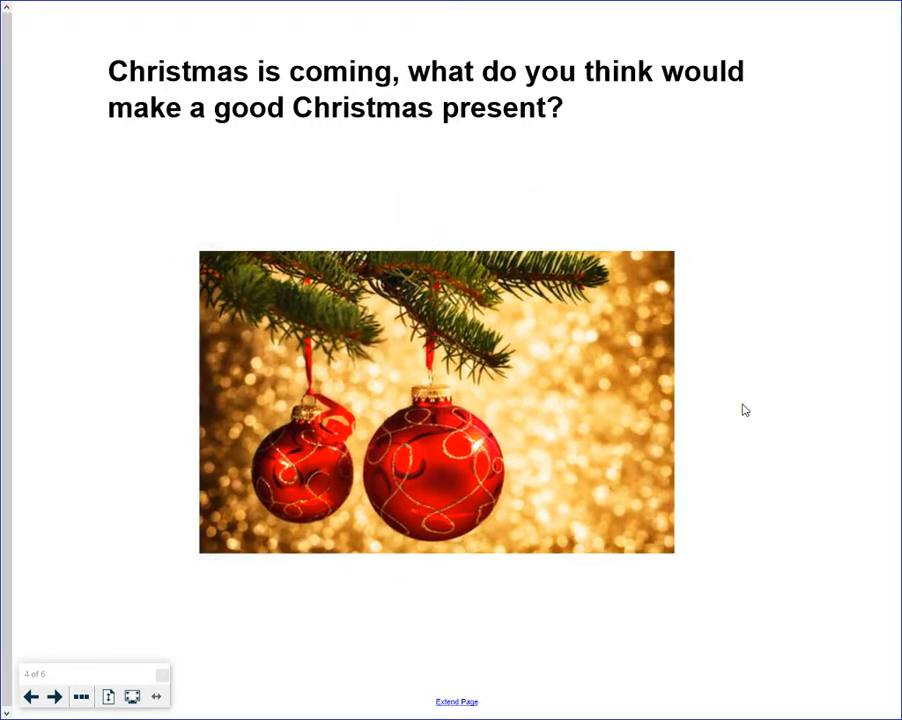
# Go to page 5, leave full-screen view and search Google Images in Chrome for "christmas jumper".
pyautogui.click(54, 696)
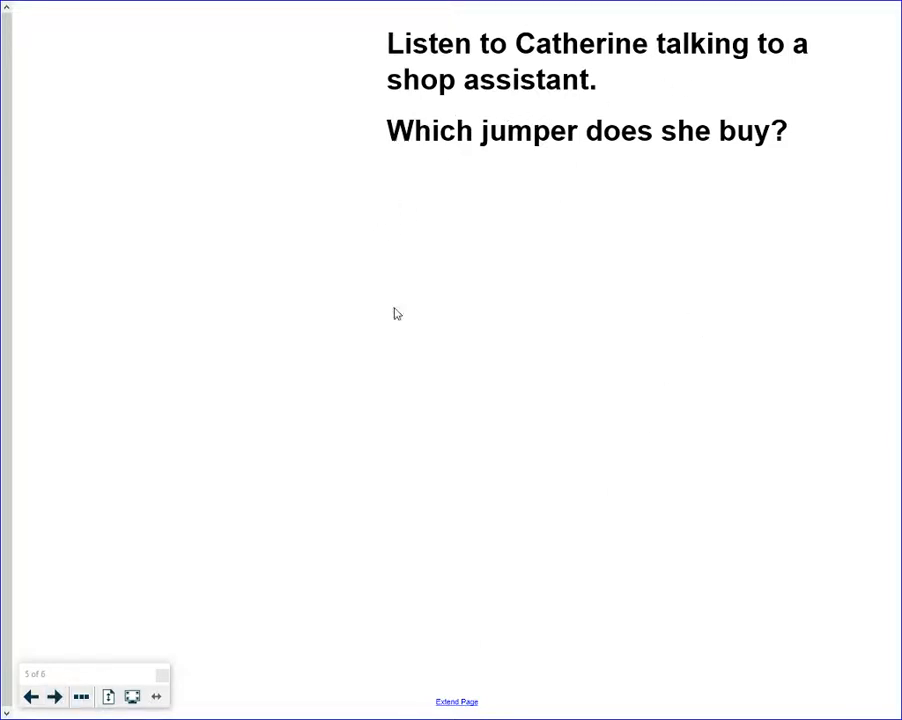
pyautogui.click(132, 696)
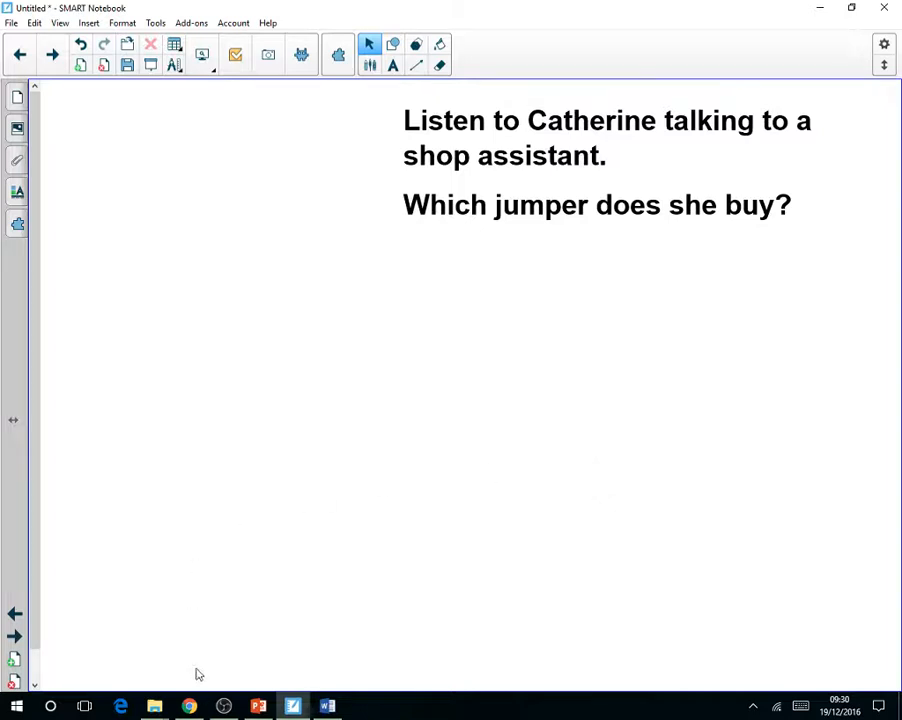
pyautogui.click(191, 709)
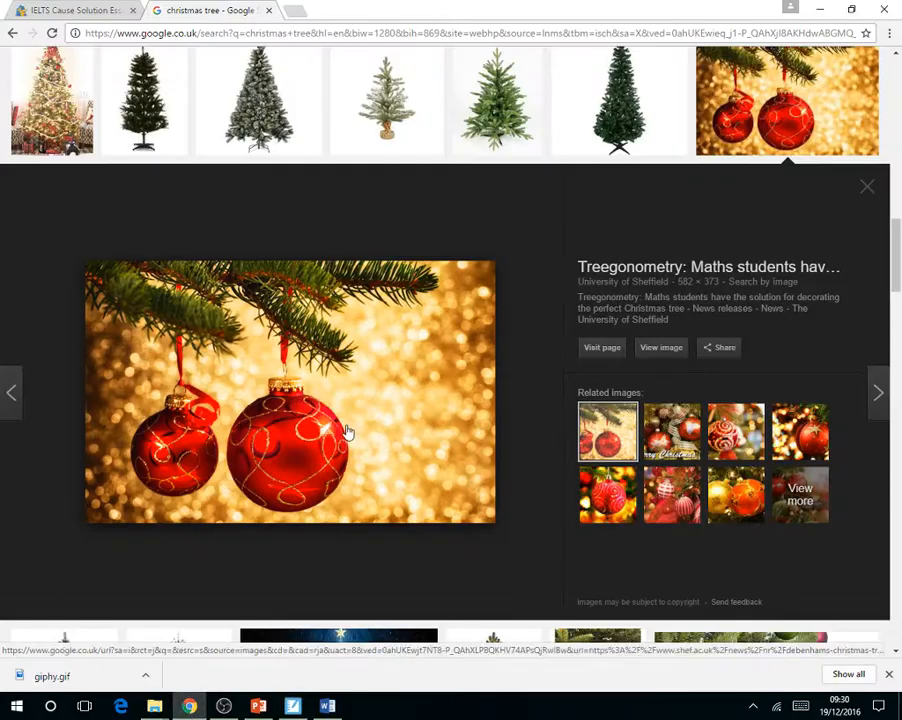
pyautogui.scroll(15, 345, 436)
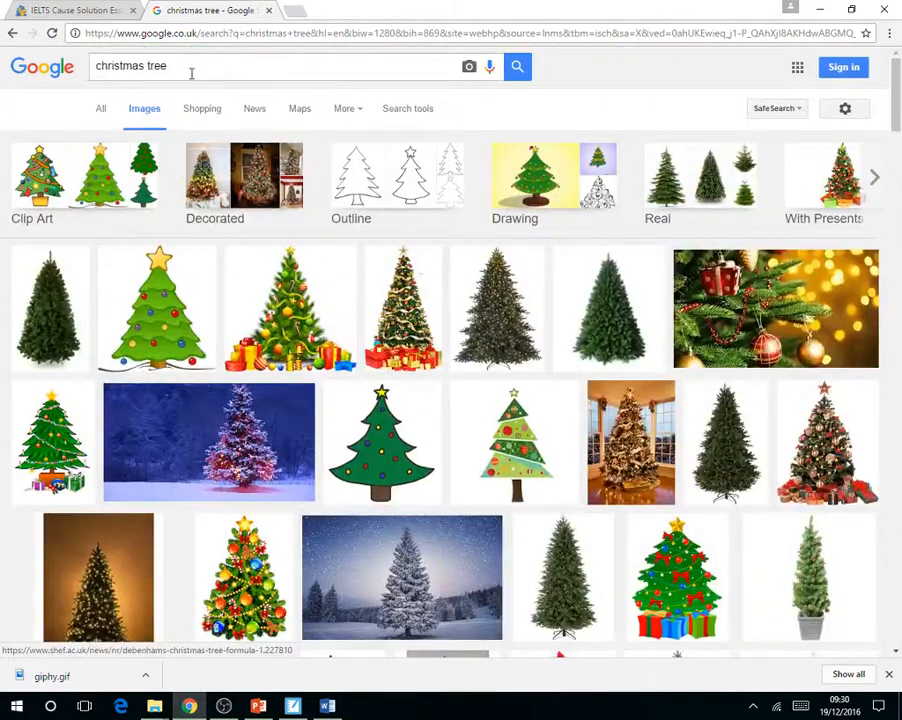
pyautogui.moveTo(191, 74); pyautogui.dragTo(148, 66)
pyautogui.write('jumper')
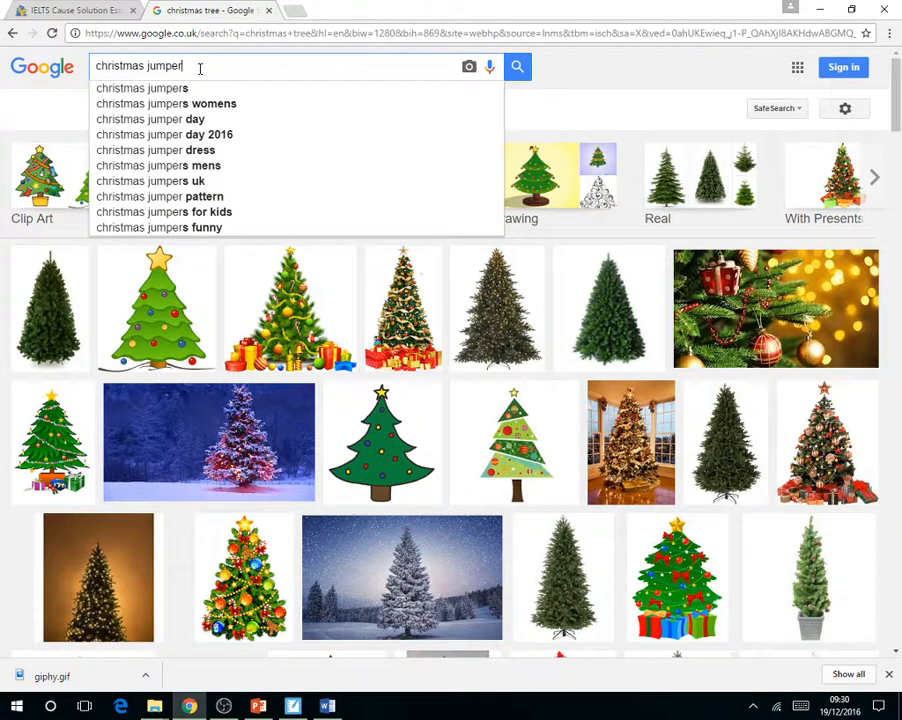
pyautogui.press('Return')
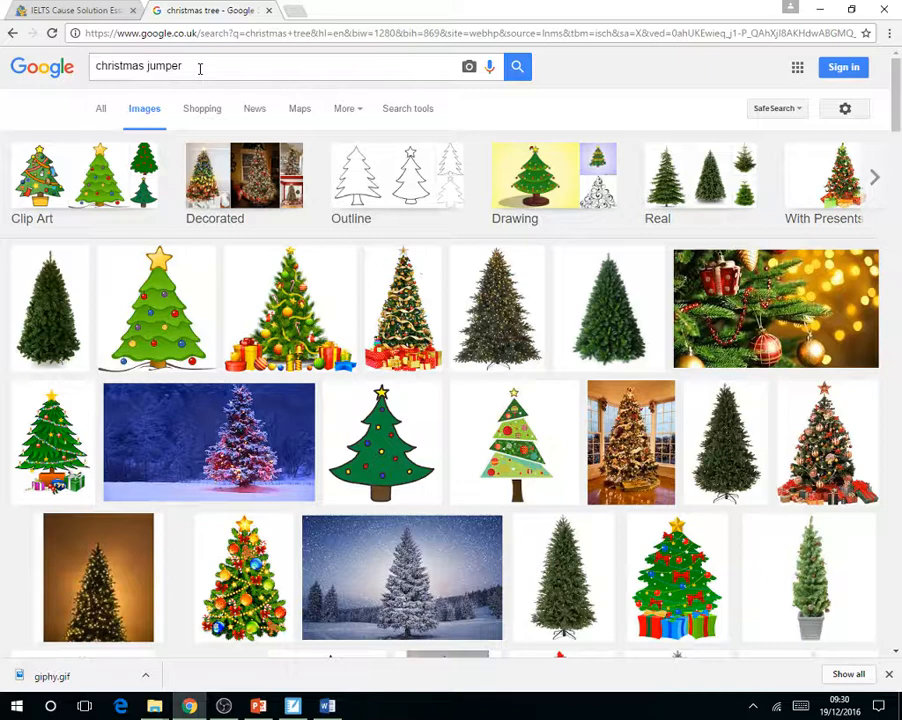
pyautogui.click(516, 70)
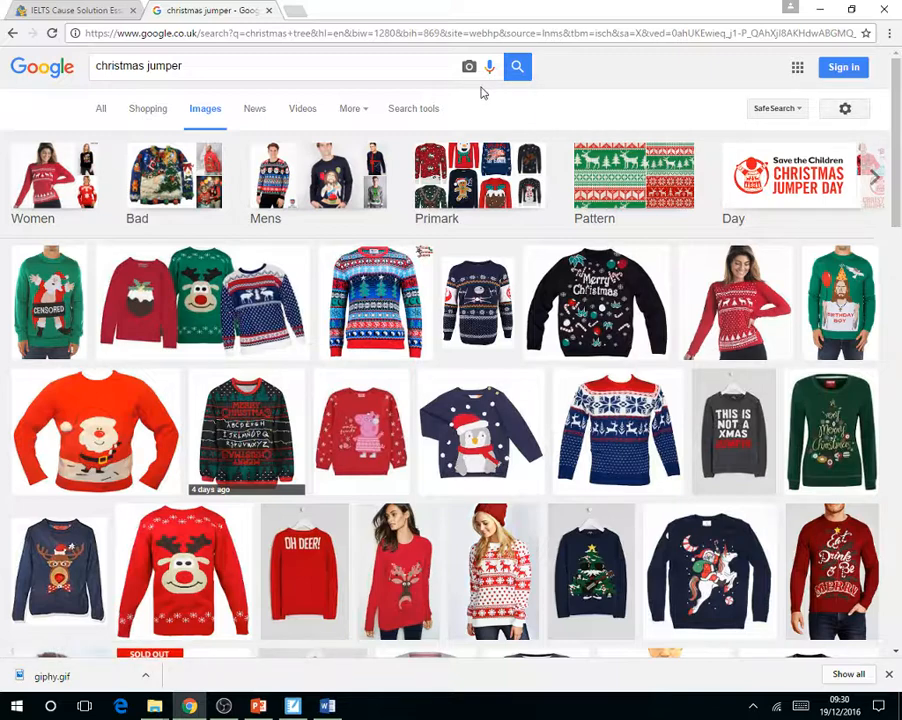
# Preview the navy X-Wing jumper from the image results and bring SMART Notebook's Capture tool over the browser, clear of the picture.
pyautogui.click(477, 300)
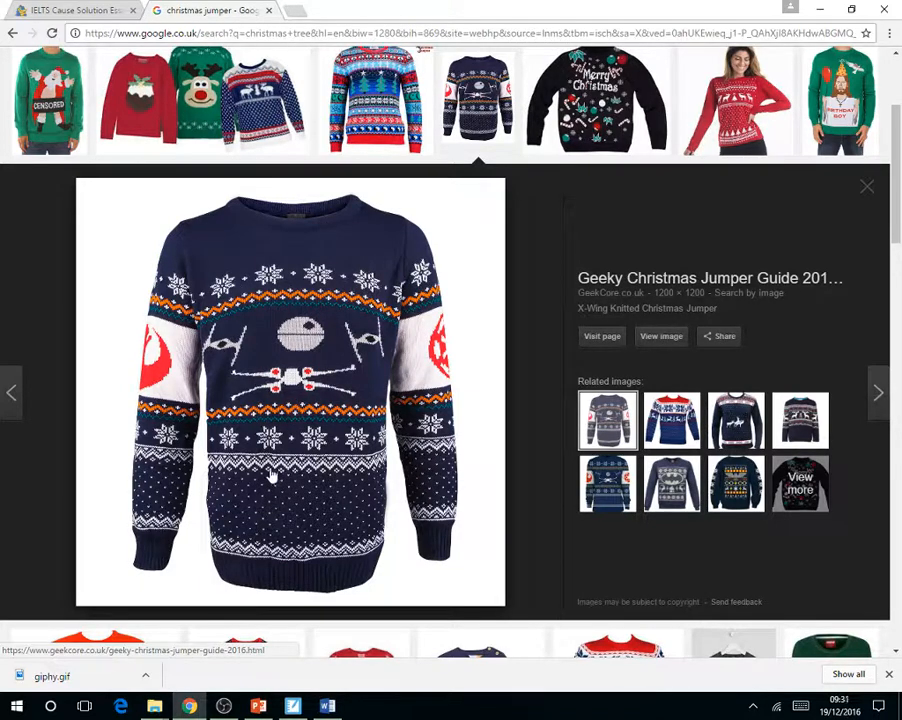
pyautogui.hotkey('alt', 'Tab')
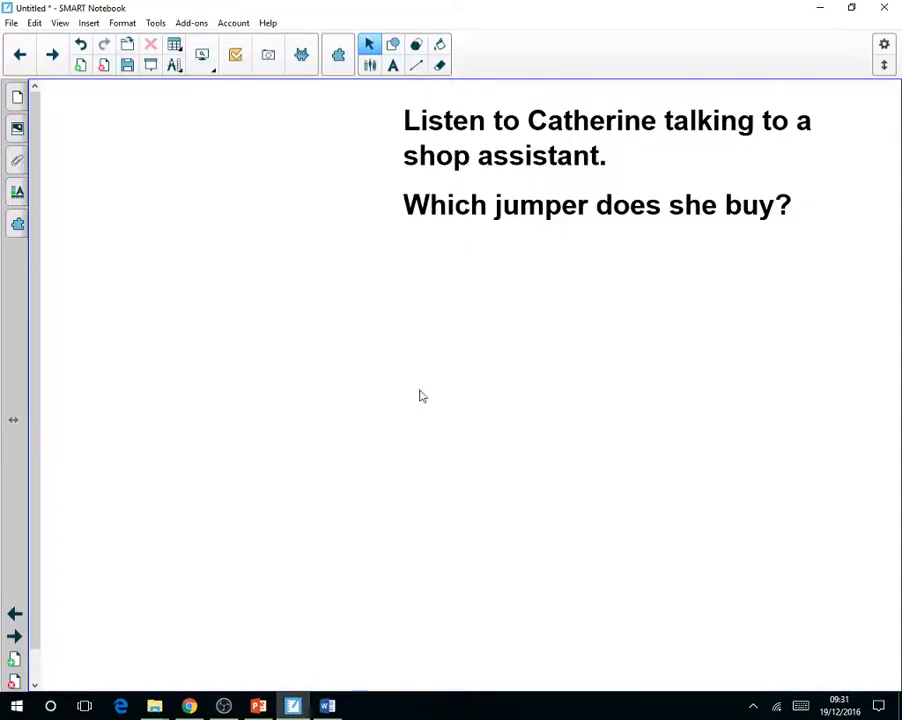
pyautogui.click(268, 58)
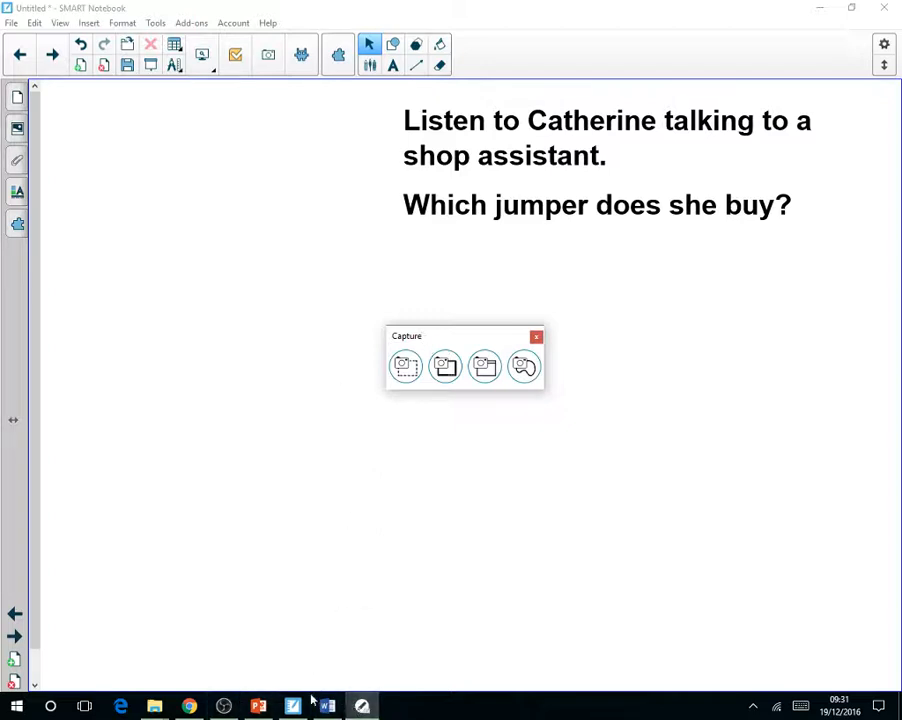
pyautogui.click(364, 707)
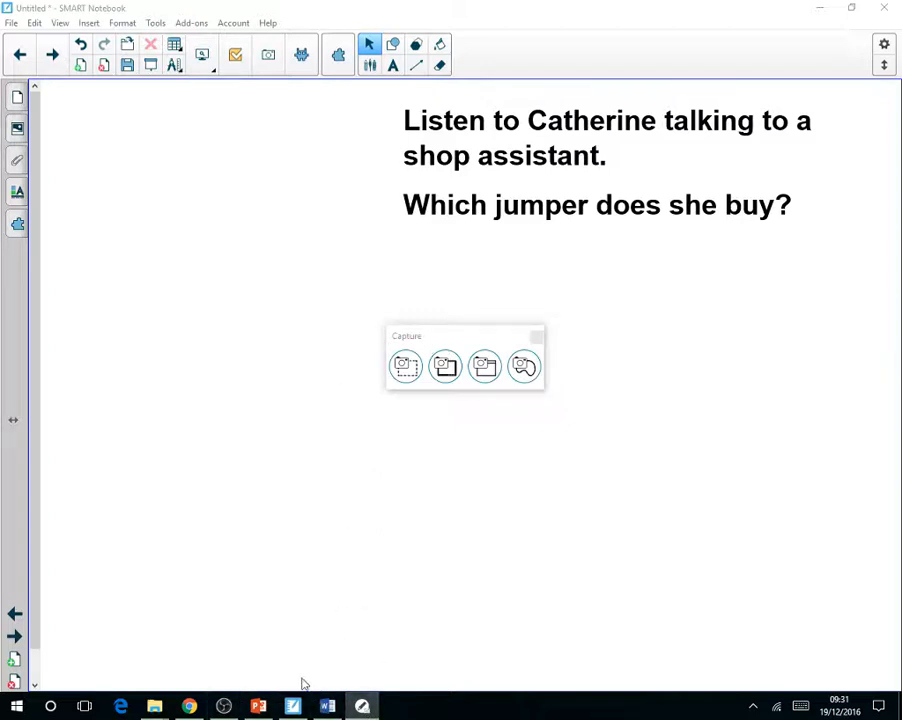
pyautogui.click(187, 707)
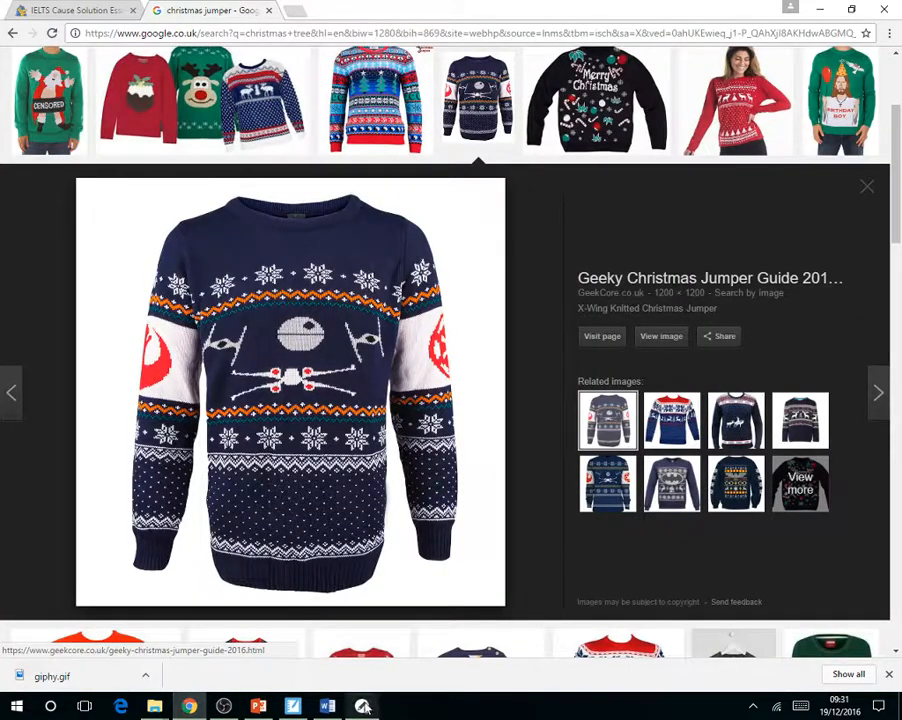
pyautogui.click(364, 707)
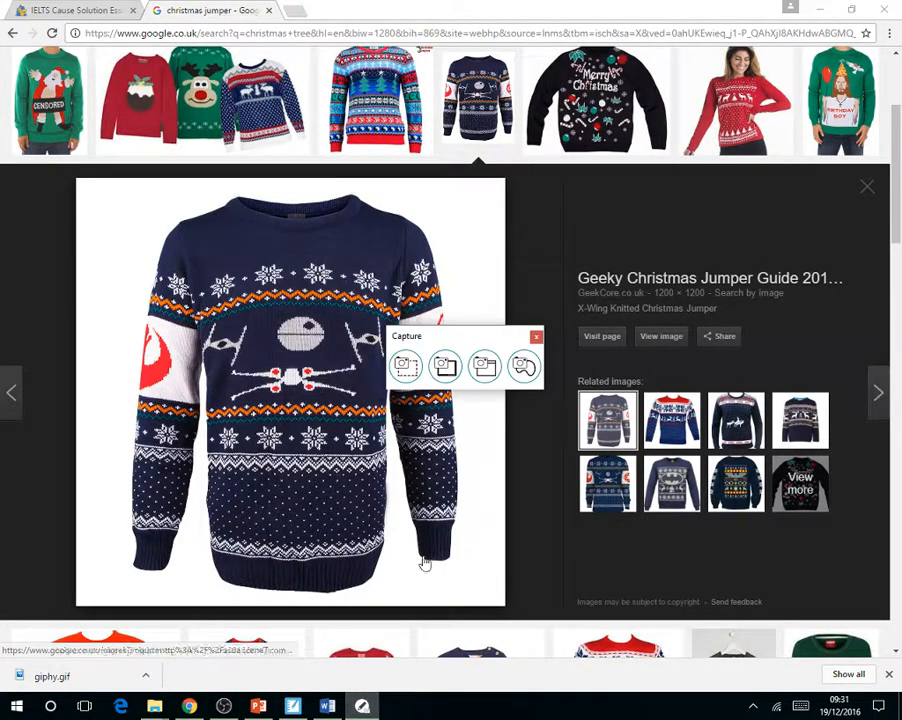
pyautogui.moveTo(462, 350); pyautogui.dragTo(686, 216)
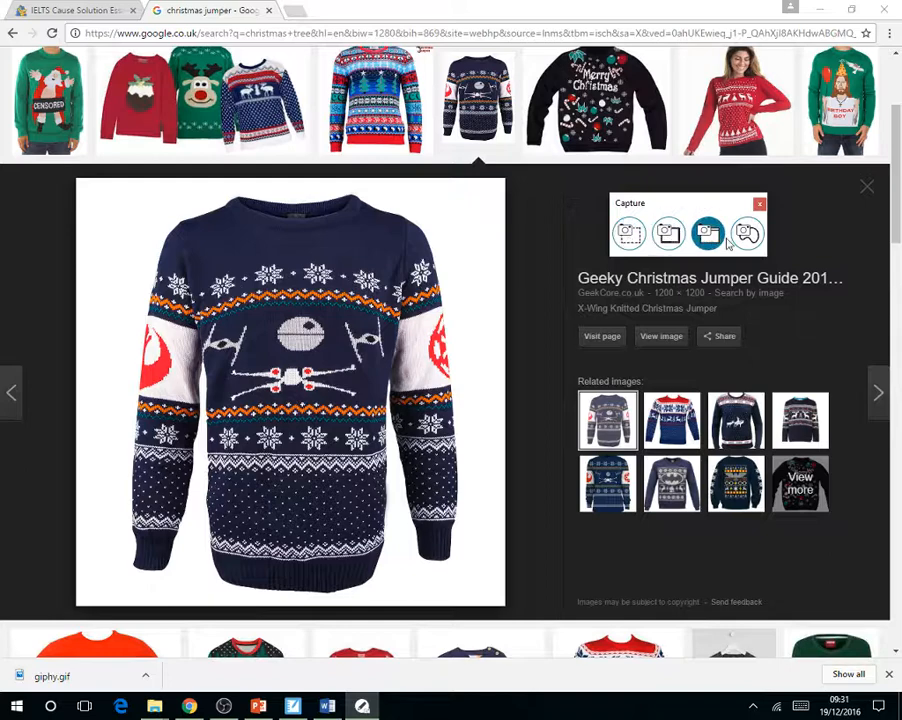
# Capture the rectangular area around the navy jumper picture and send the capture to the clipboard.
pyautogui.click(629, 235)
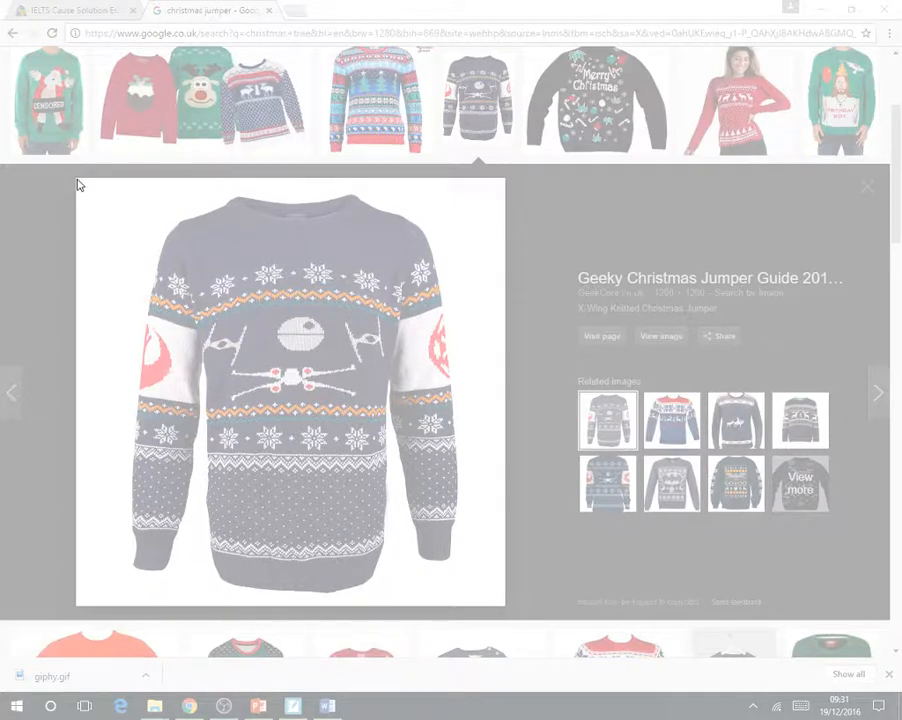
pyautogui.moveTo(77, 179); pyautogui.dragTo(507, 612)
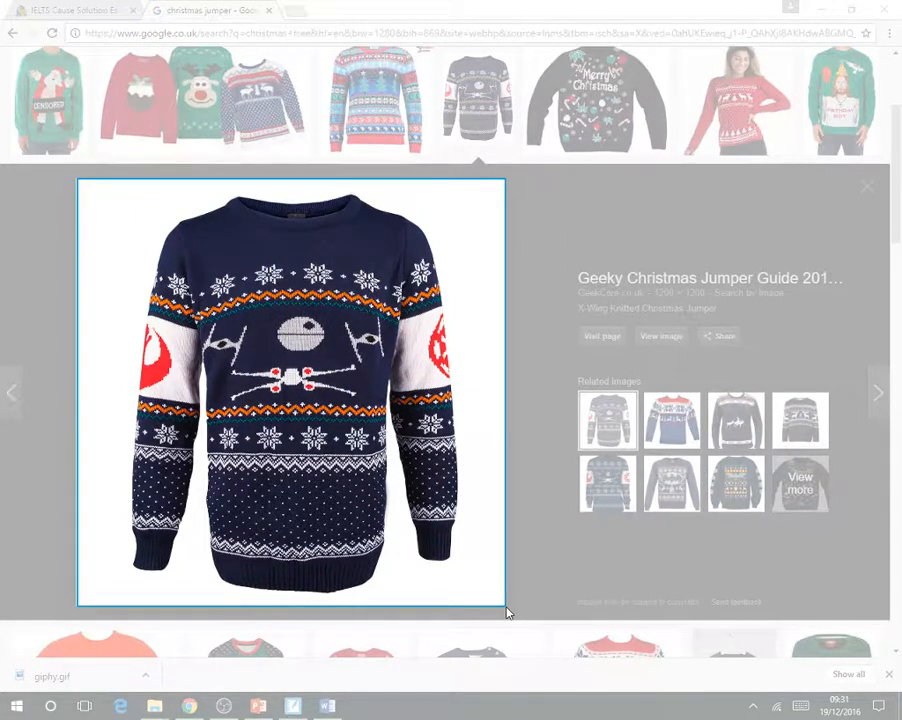
pyautogui.moveTo(507, 612); pyautogui.dragTo(503, 606)
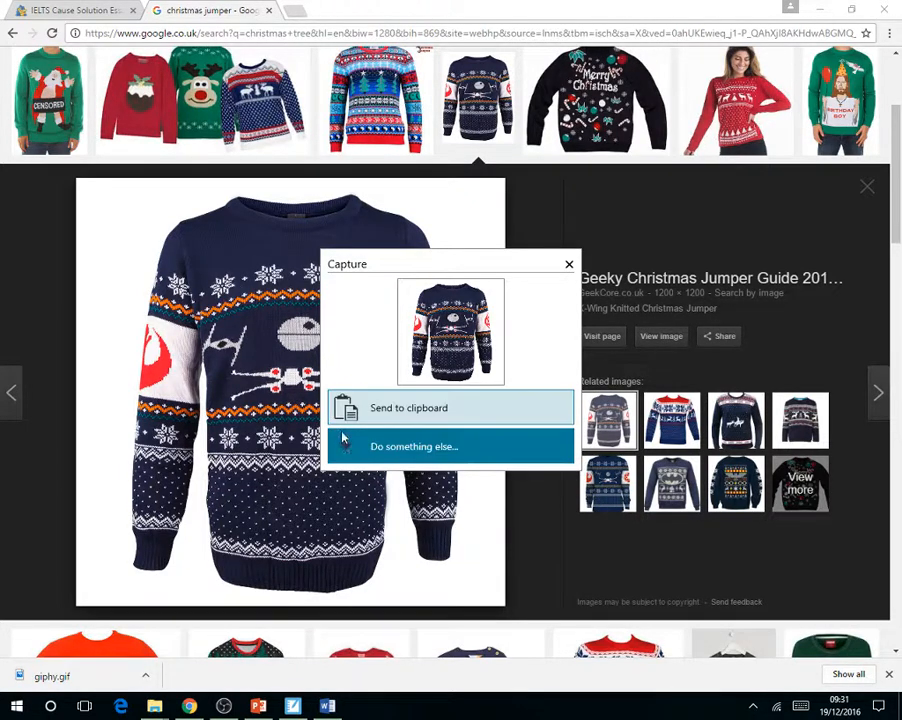
pyautogui.click(395, 452)
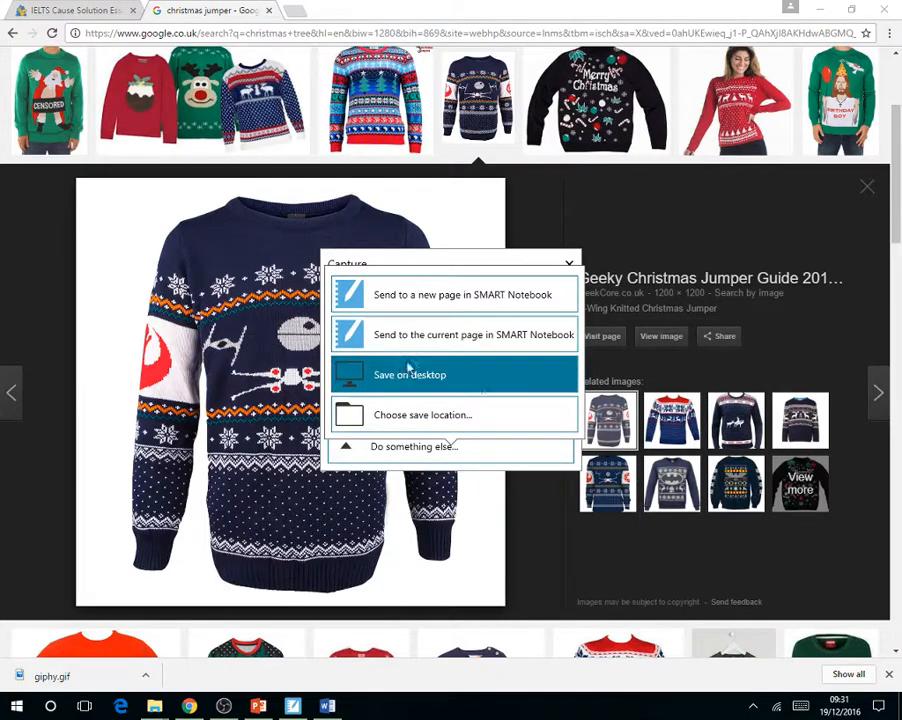
pyautogui.click(415, 448)
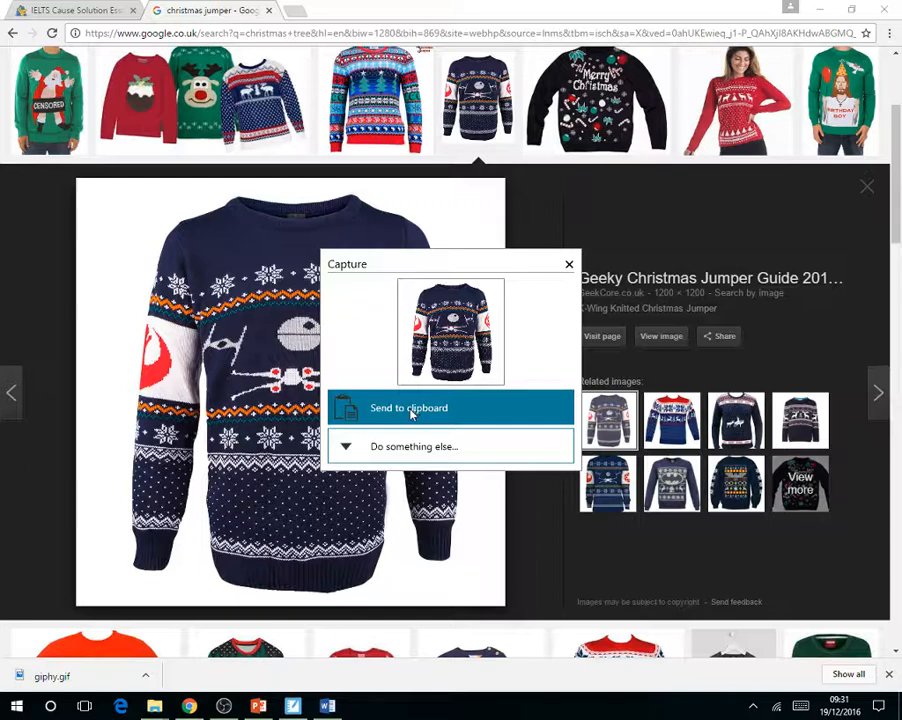
pyautogui.click(411, 410)
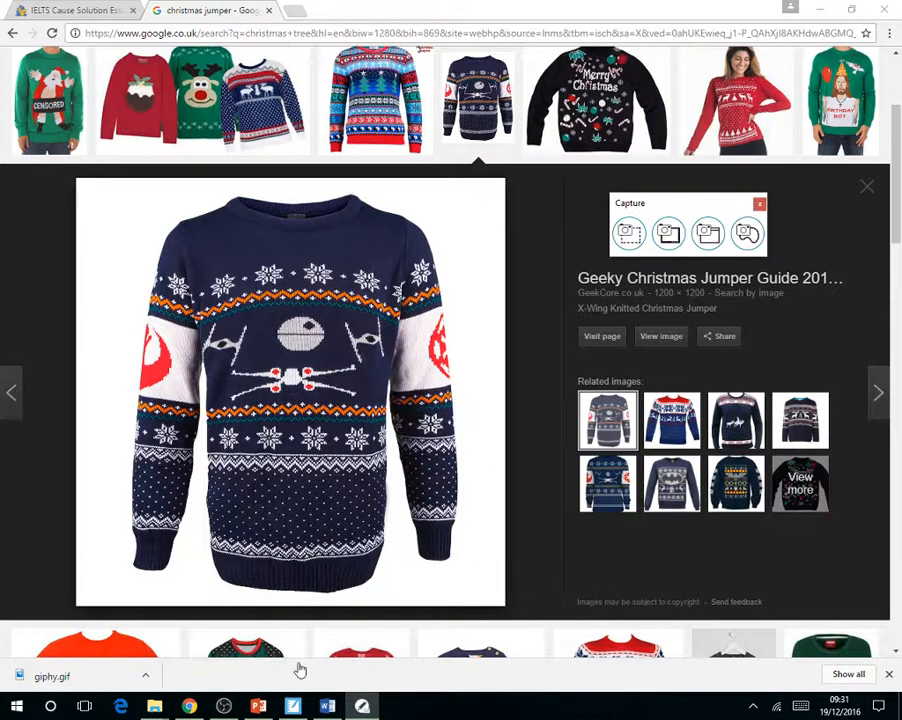
# Switch to SMART Notebook, paste the navy jumper, shrink it to about a third and place it at the page's left below the question.
pyautogui.click(293, 706)
pyautogui.rightClick(209, 317)
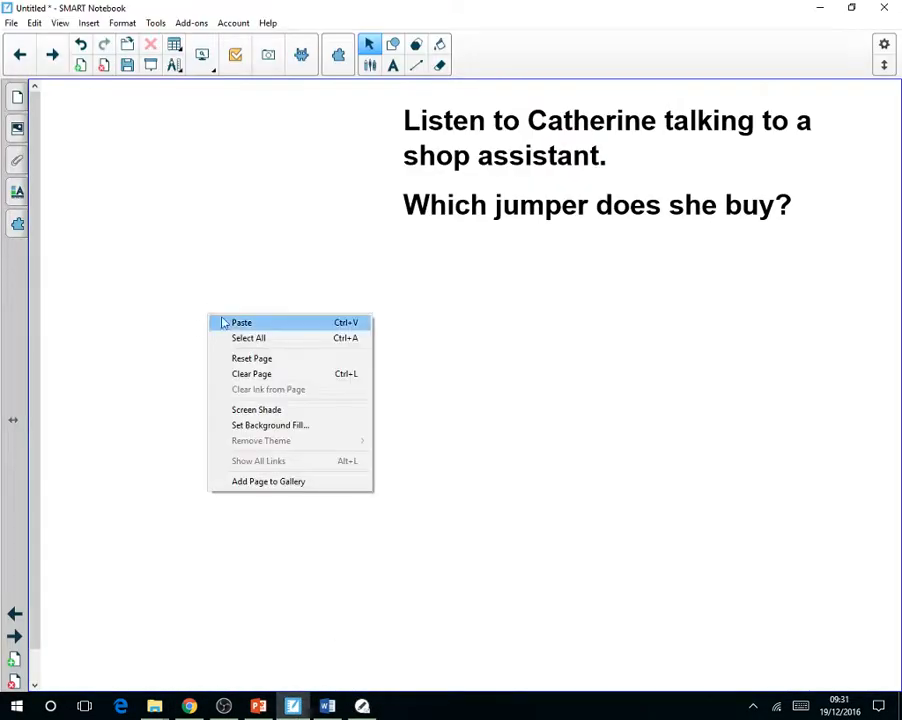
pyautogui.click(231, 325)
pyautogui.moveTo(442, 450); pyautogui.dragTo(413, 321)
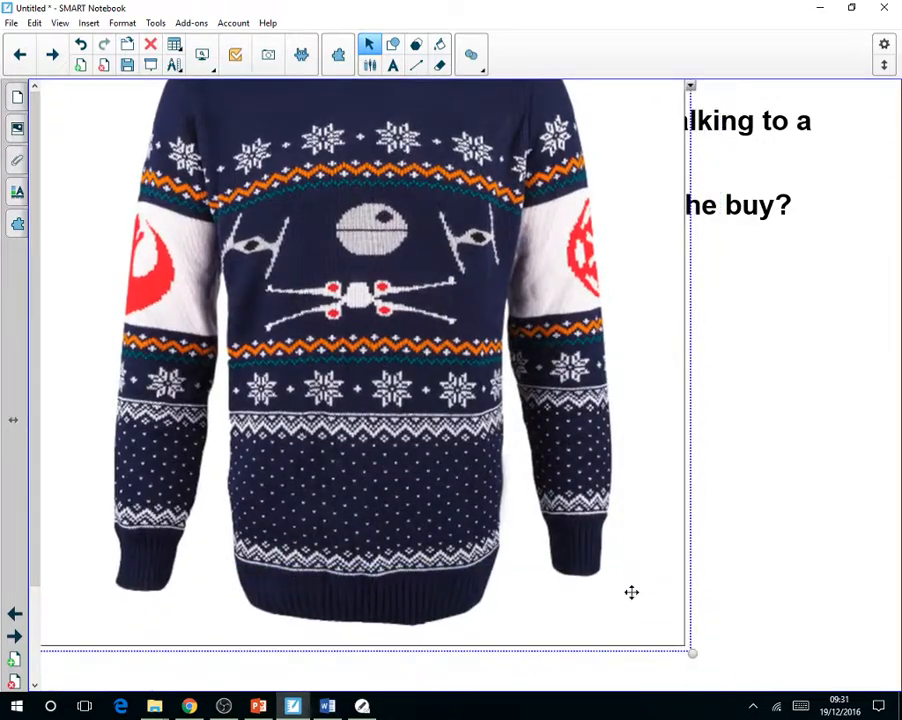
pyautogui.moveTo(691, 651); pyautogui.dragTo(518, 415)
pyautogui.moveTo(266, 211); pyautogui.dragTo(316, 496)
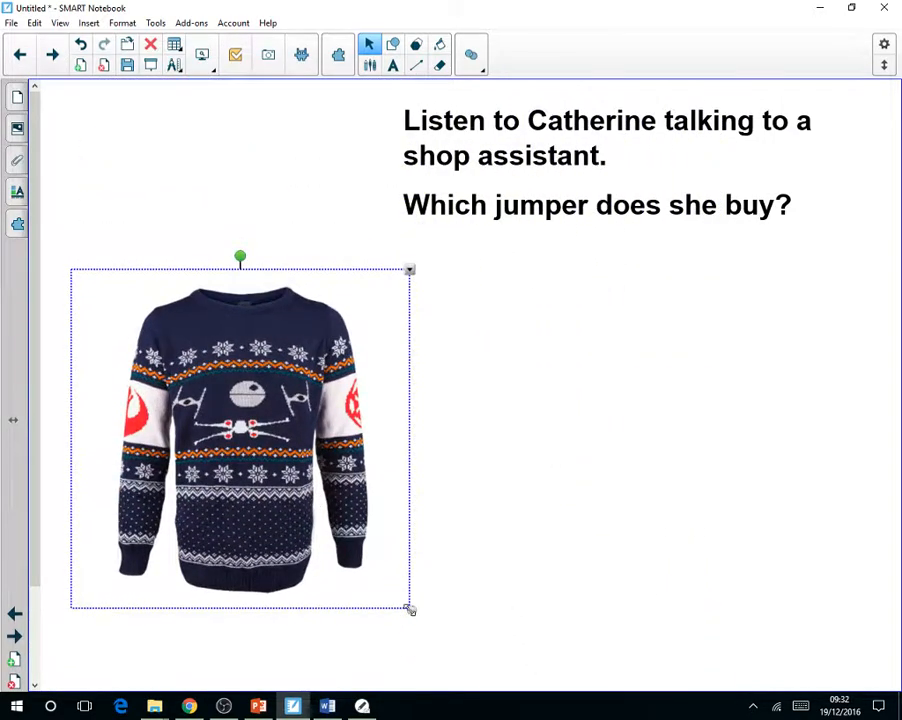
pyautogui.moveTo(410, 610); pyautogui.dragTo(388, 475)
pyautogui.click(425, 485)
pyautogui.click(342, 531)
pyautogui.click(388, 475)
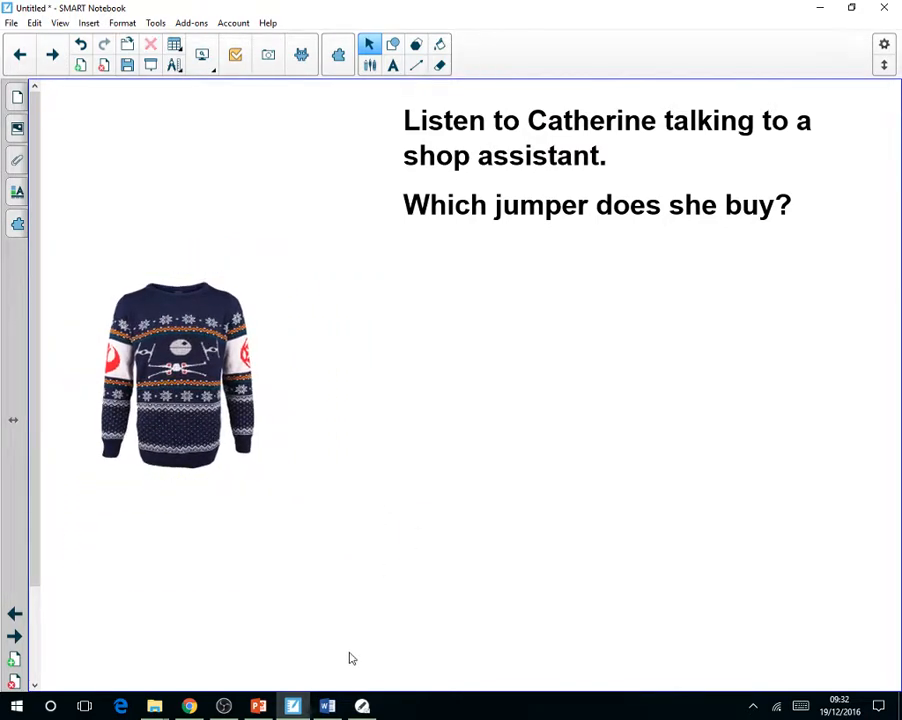
# Return to the Chrome image results, close the navy jumper preview and open the green "Birthday Boy" jumper.
pyautogui.click(189, 706)
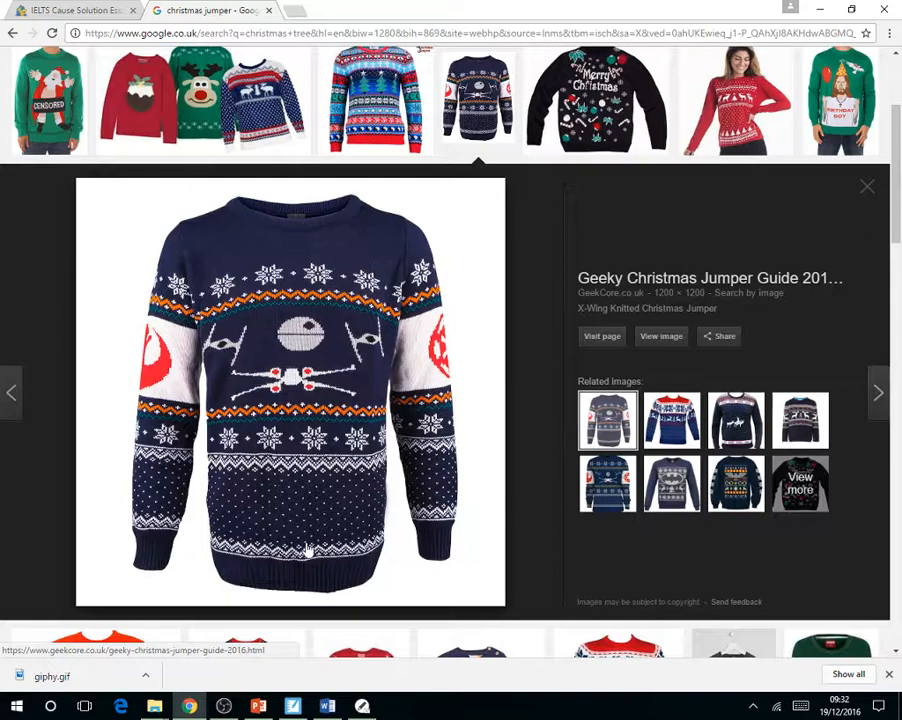
pyautogui.click(864, 189)
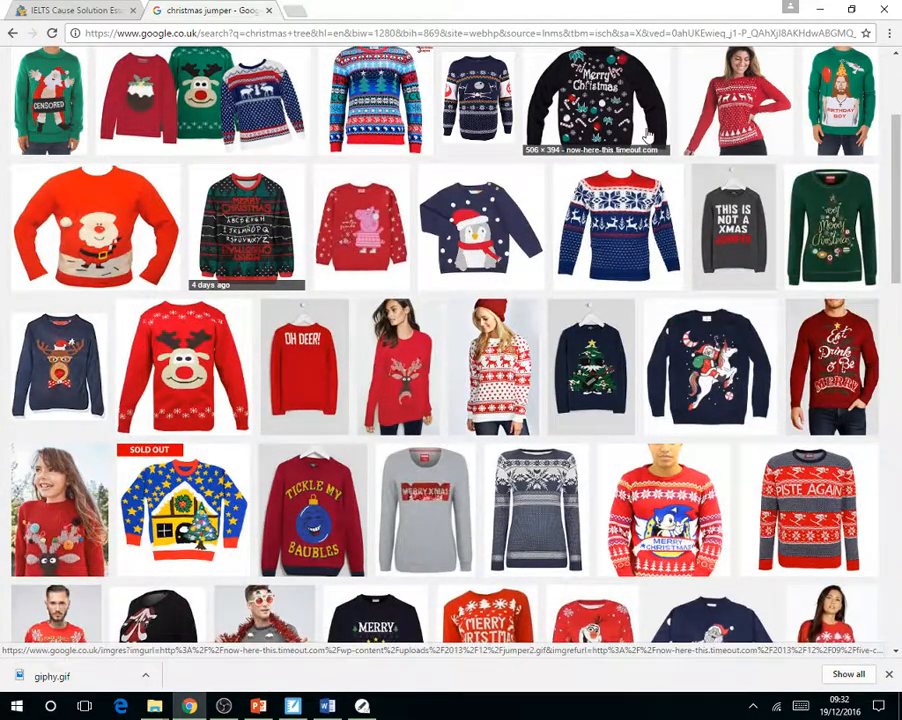
pyautogui.click(848, 85)
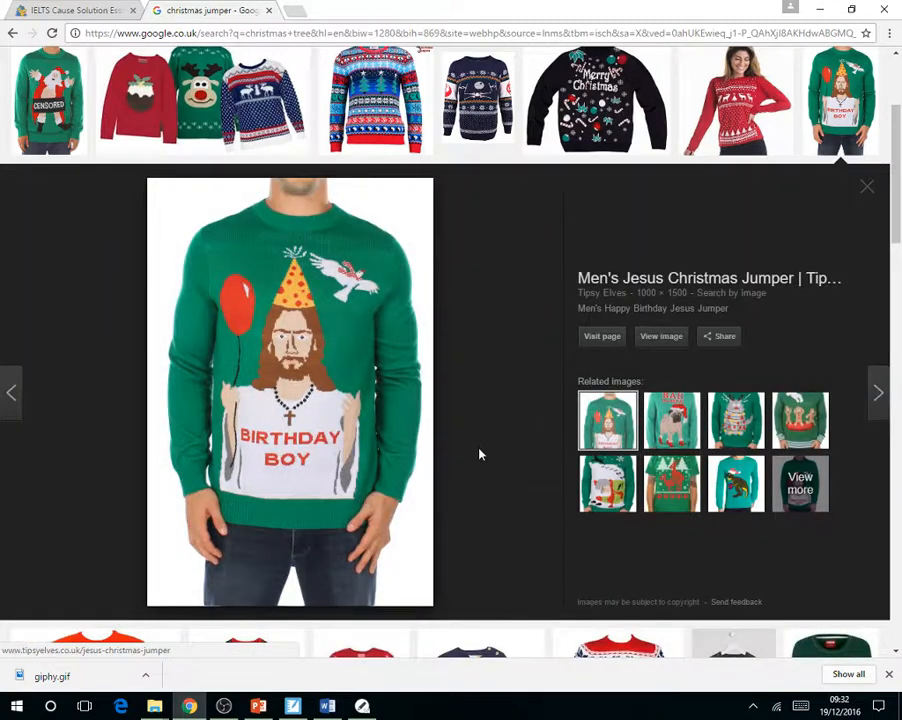
# Find and launch the Windows Snipping Tool, placing its window clear of the green jumper picture.
pyautogui.click(50, 708)
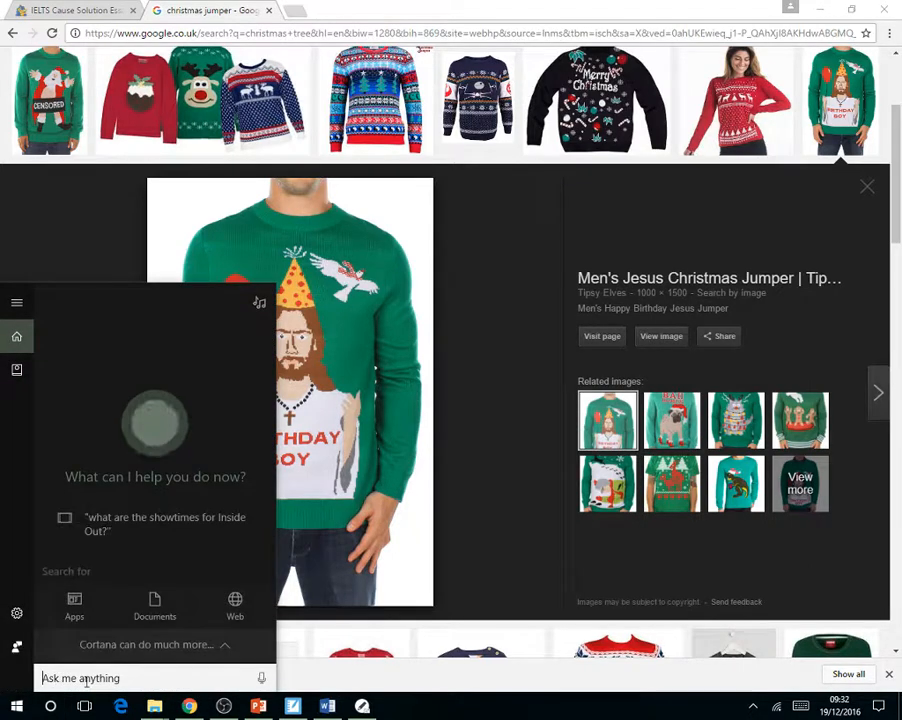
pyautogui.write('s')
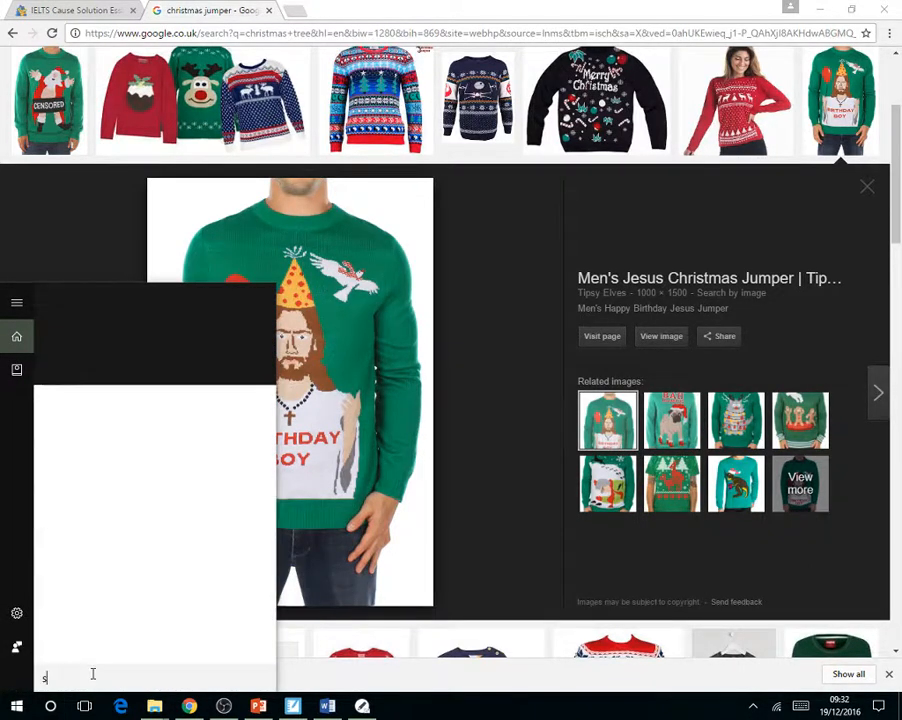
pyautogui.write('nipping')
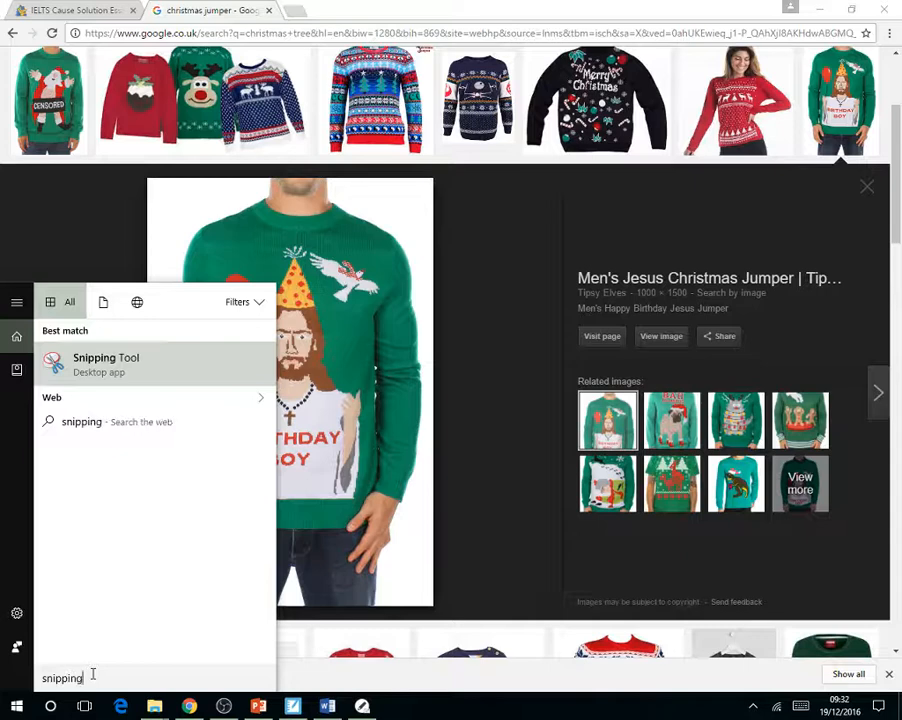
pyautogui.click(137, 367)
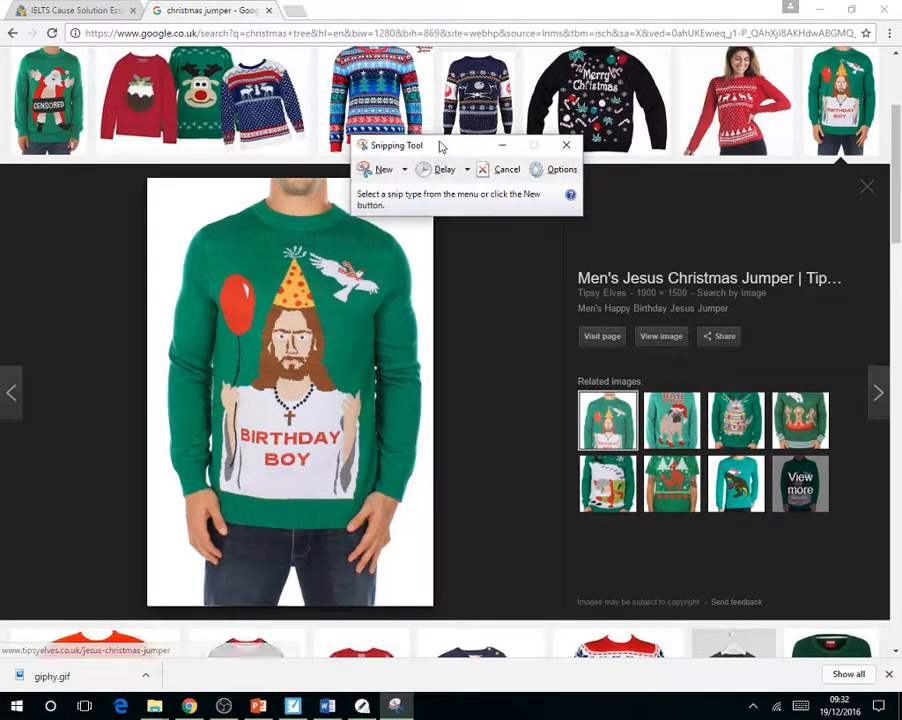
pyautogui.moveTo(441, 147); pyautogui.dragTo(643, 156)
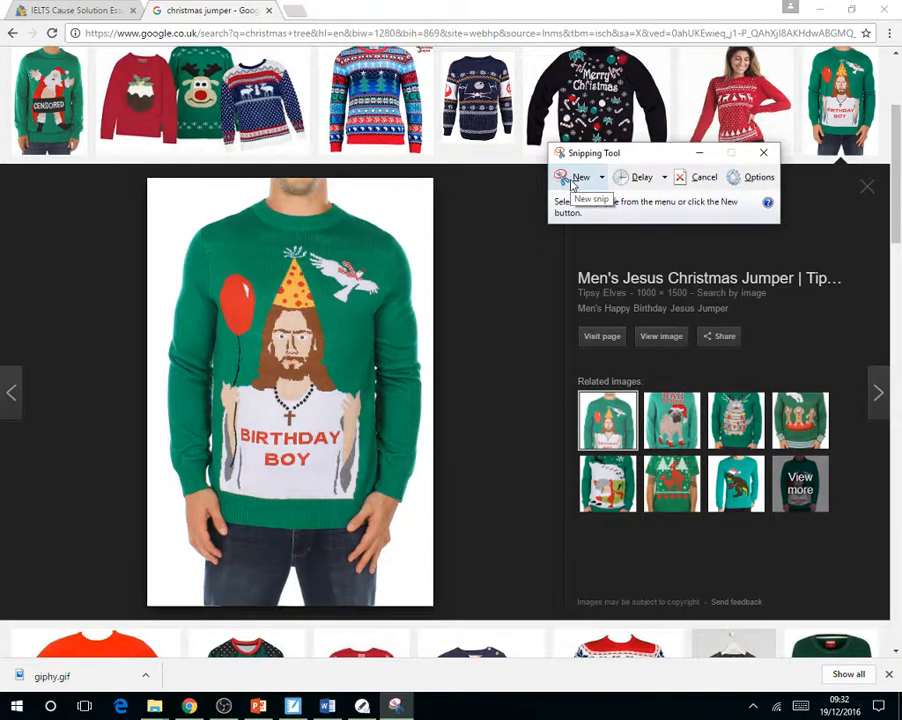
# Snip the green "Birthday Boy" jumper picture and copy the snip to the clipboard.
pyautogui.click(572, 183)
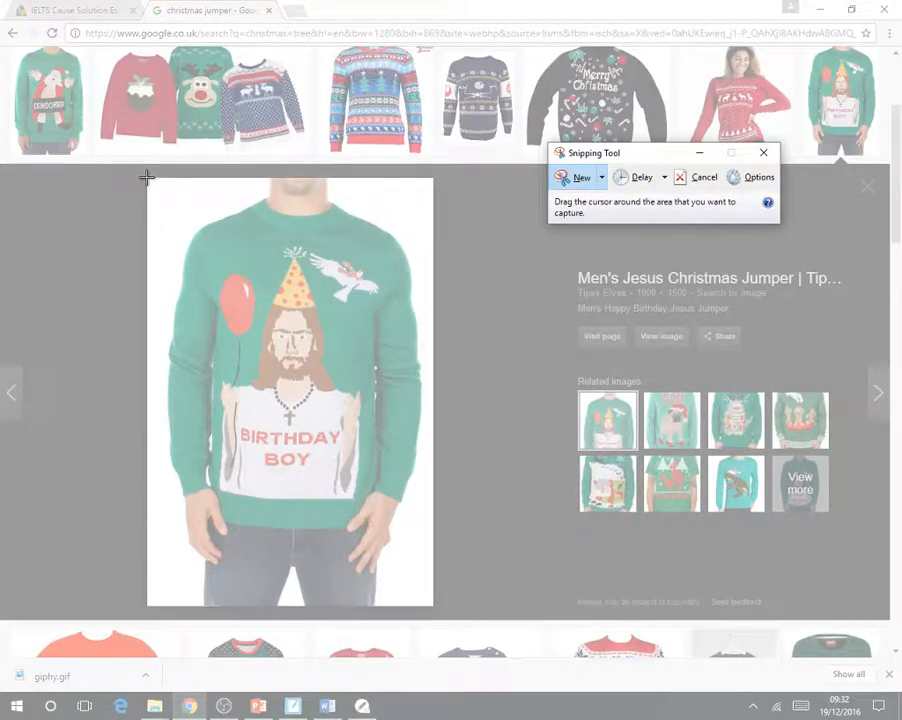
pyautogui.moveTo(147, 178); pyautogui.dragTo(434, 578)
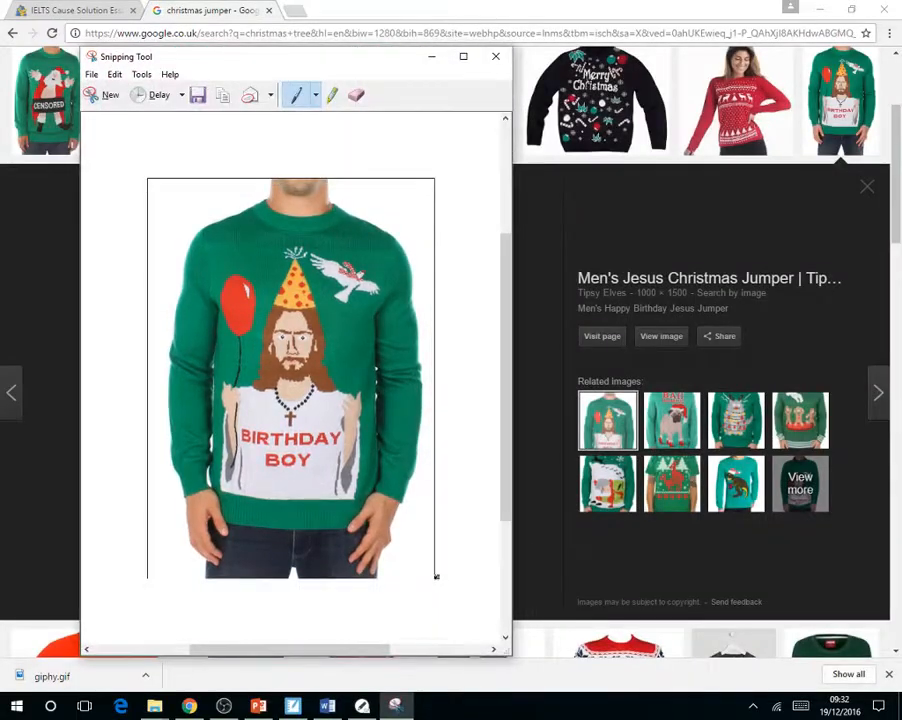
pyautogui.moveTo(272, 58); pyautogui.dragTo(640, 33)
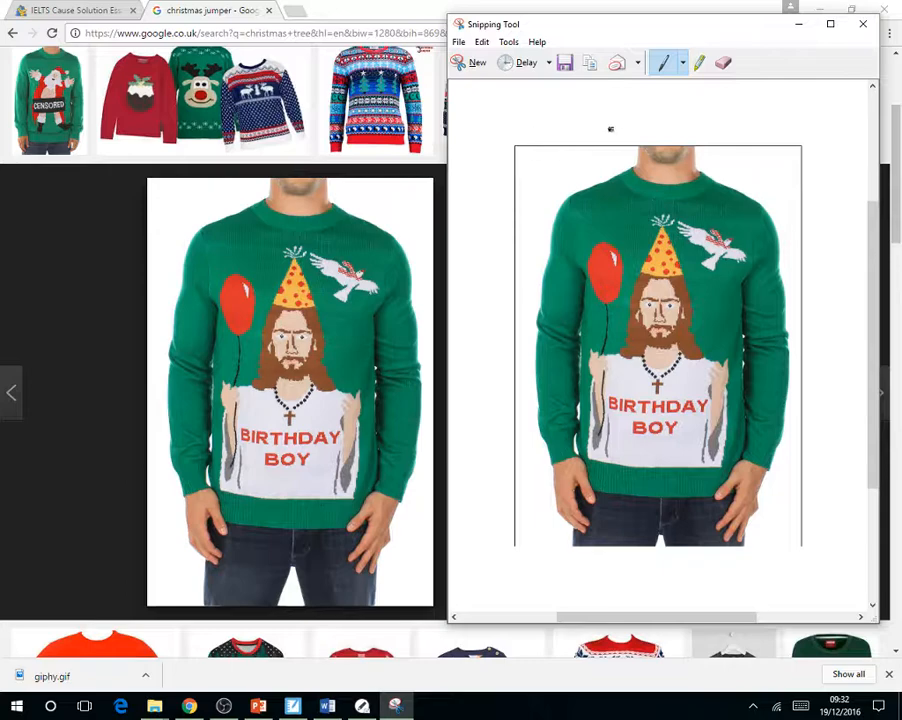
pyautogui.rightClick(631, 297)
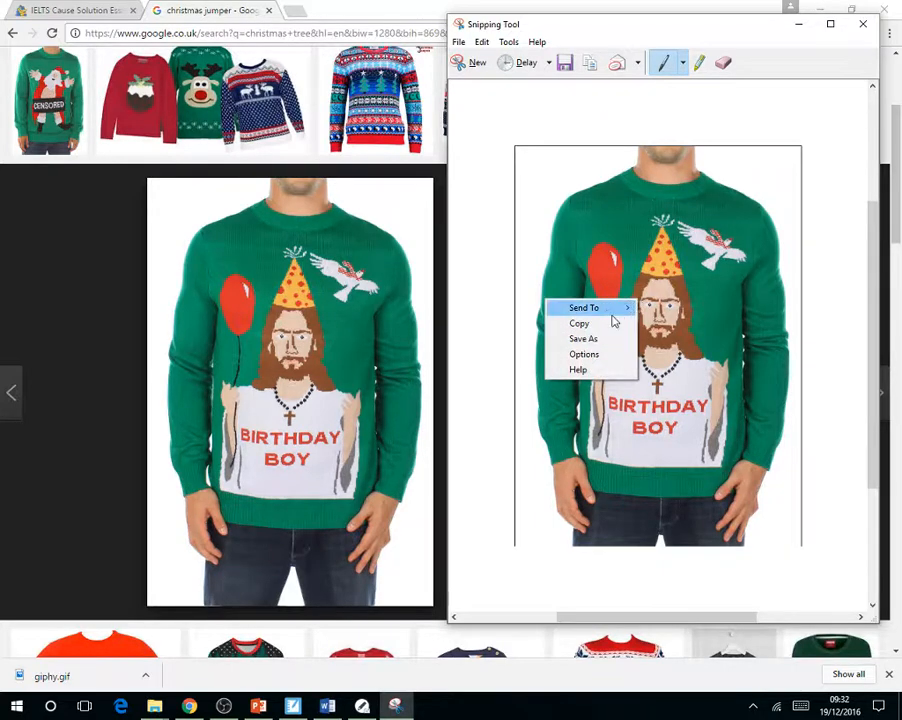
pyautogui.click(594, 321)
# Switch to SMART Notebook, paste the green jumper, shrink it to about a third and place it beside the navy jumper.
pyautogui.click(292, 706)
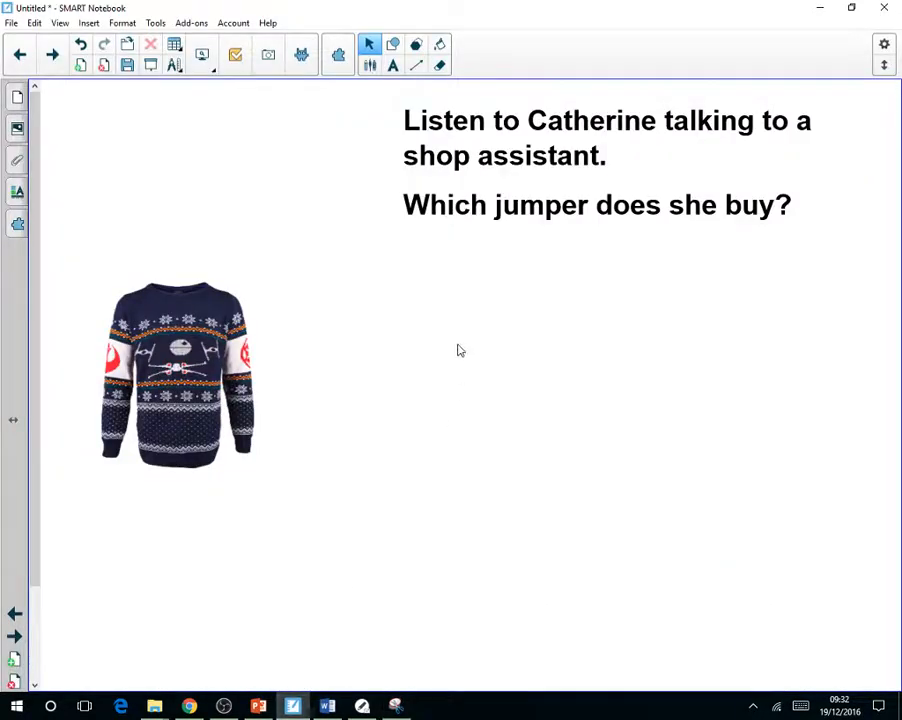
pyautogui.rightClick(444, 309)
pyautogui.click(463, 316)
pyautogui.moveTo(505, 447); pyautogui.dragTo(443, 381)
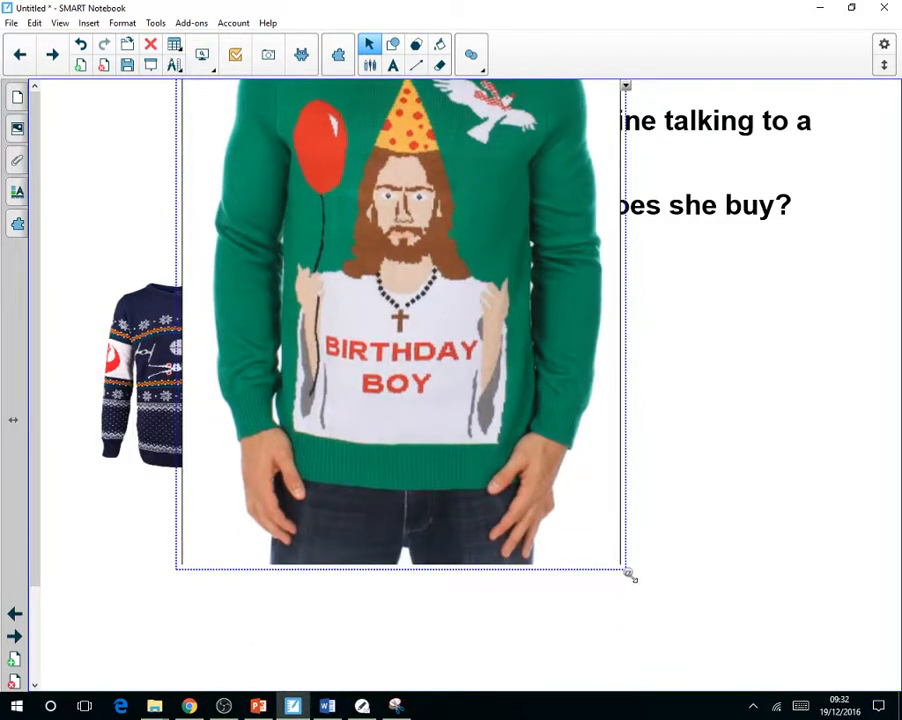
pyautogui.moveTo(624, 571); pyautogui.dragTo(388, 241)
pyautogui.moveTo(350, 203); pyautogui.dragTo(465, 503)
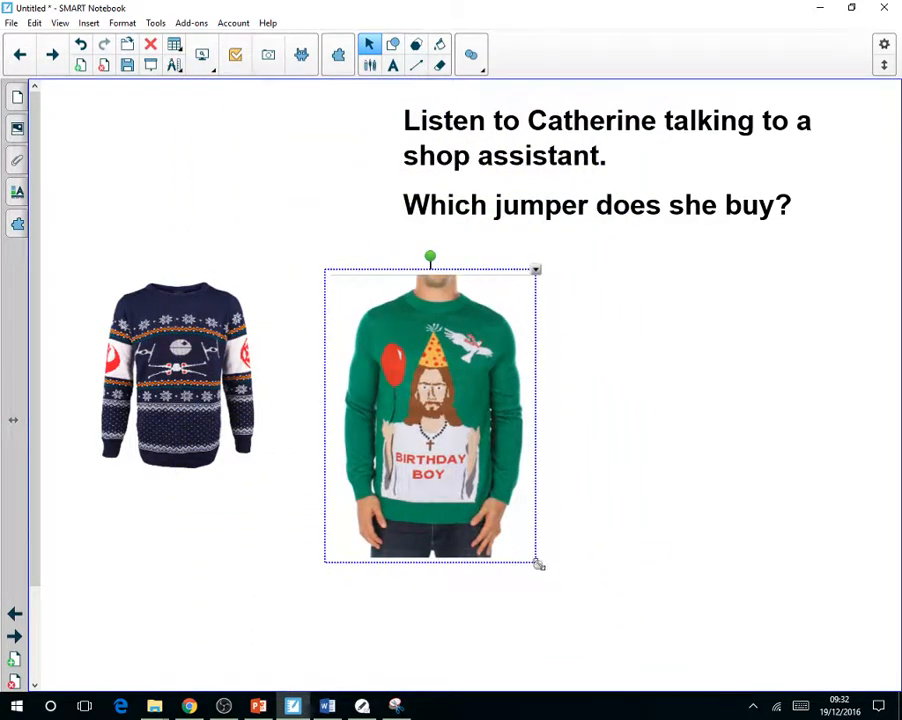
pyautogui.moveTo(538, 565); pyautogui.dragTo(481, 484)
pyautogui.click(552, 470)
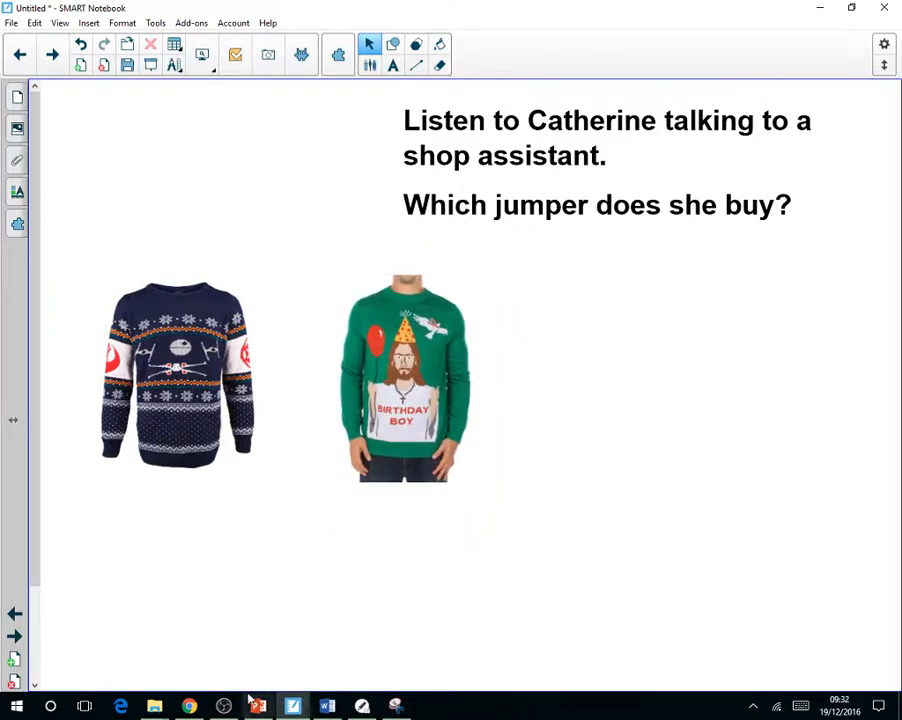
# Switch to Chrome, open the IELTS Cause Solution Essay page and bring the essay question and model answer into view.
pyautogui.click(190, 705)
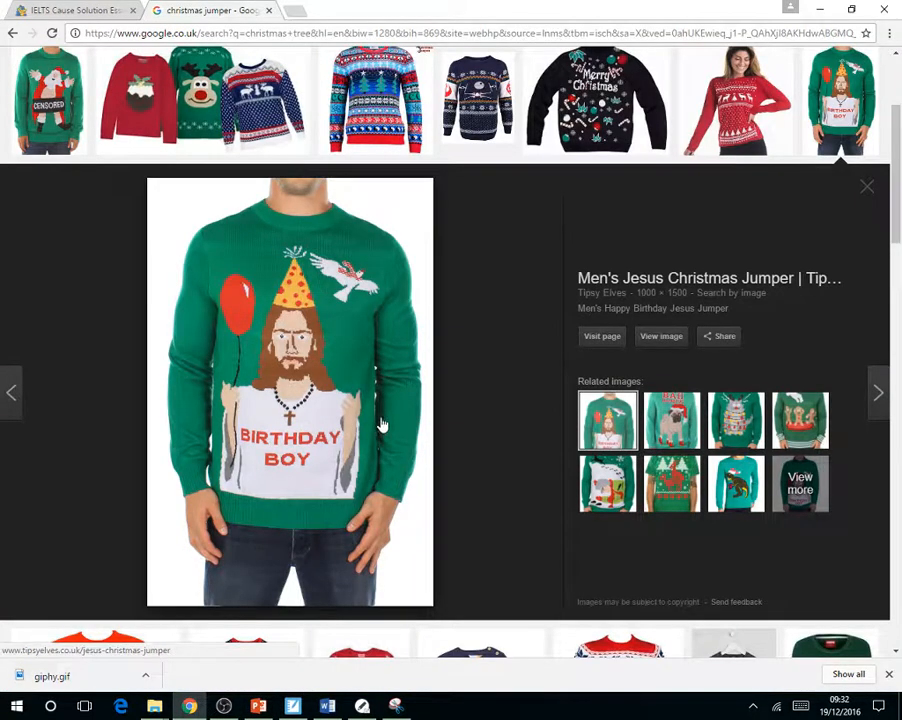
pyautogui.click(84, 10)
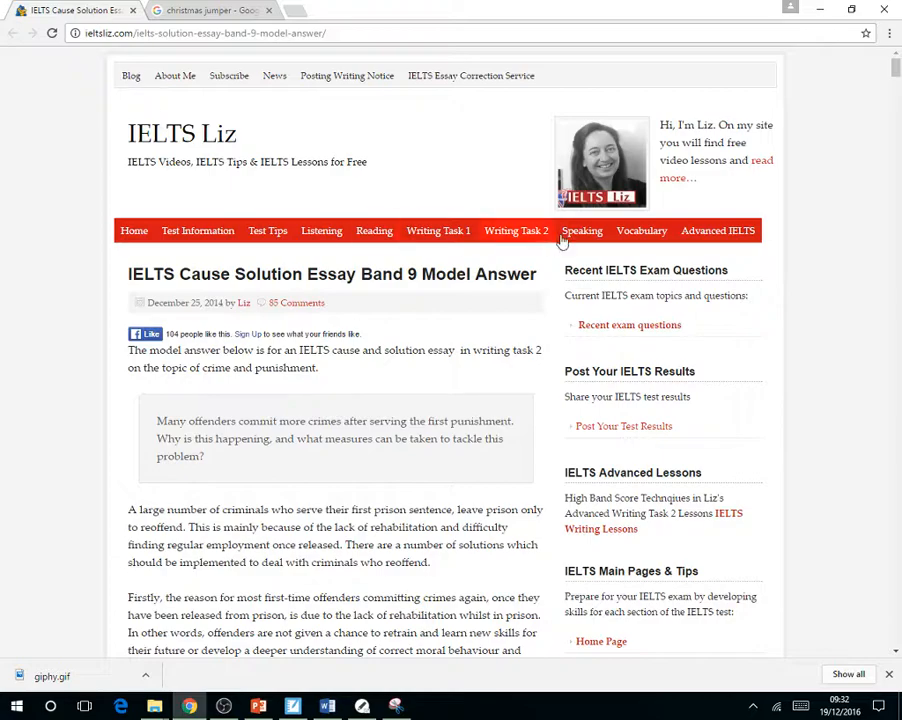
pyautogui.scroll(-3, 280, 414)
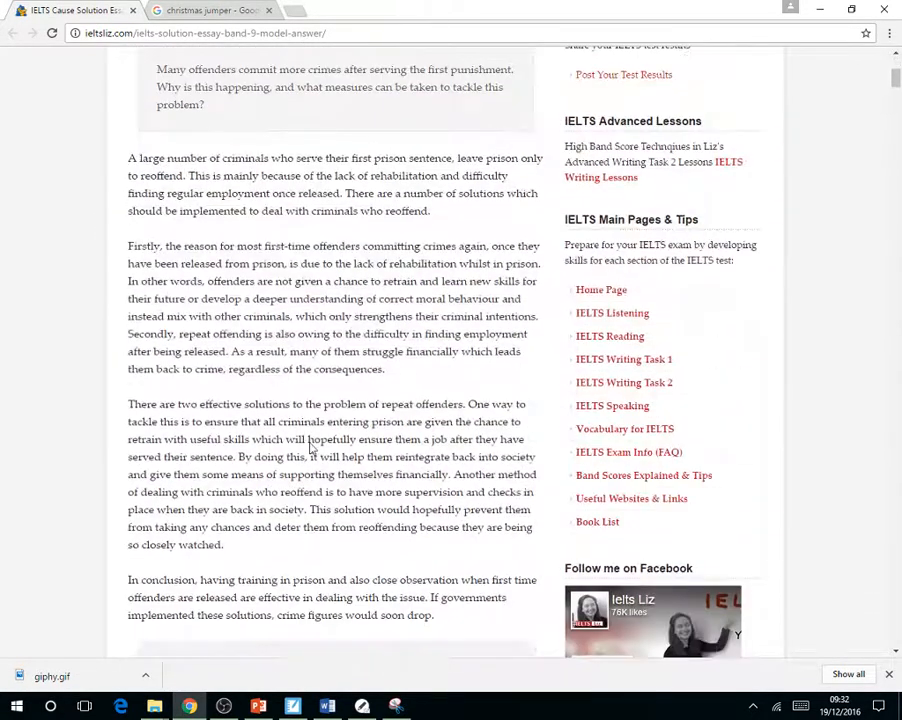
pyautogui.scroll(2, 162, 378)
pyautogui.scroll(-2, 162, 378)
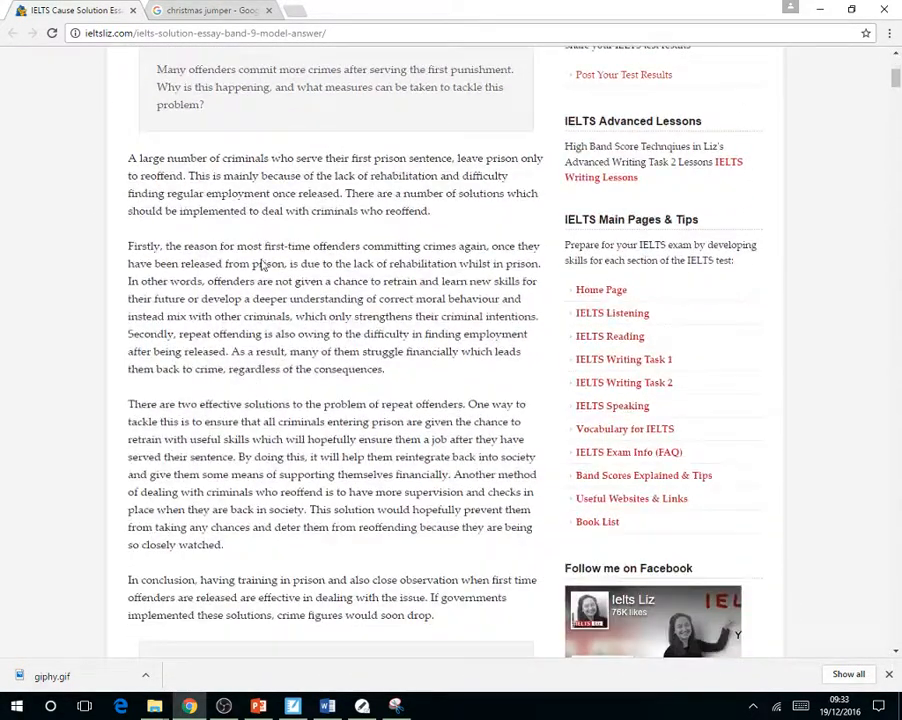
pyautogui.scroll(1, 262, 264)
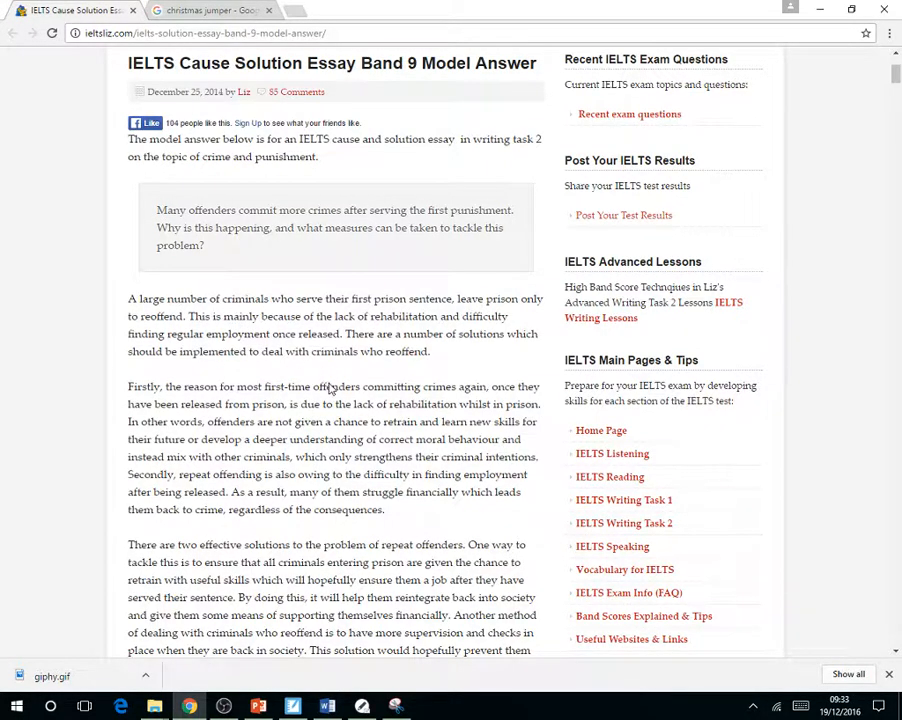
pyautogui.scroll(-1, 250, 358)
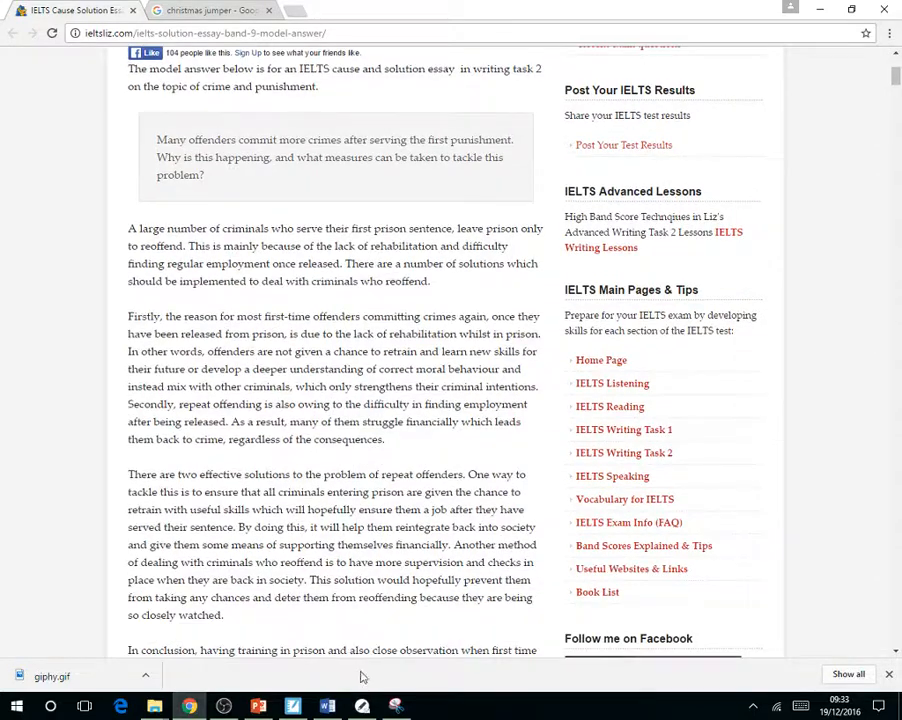
# Snip the essay question and the model answer's first three paragraphs with the Snipping Tool and copy the snip.
pyautogui.click(396, 706)
pyautogui.click(472, 61)
pyautogui.press('Escape')
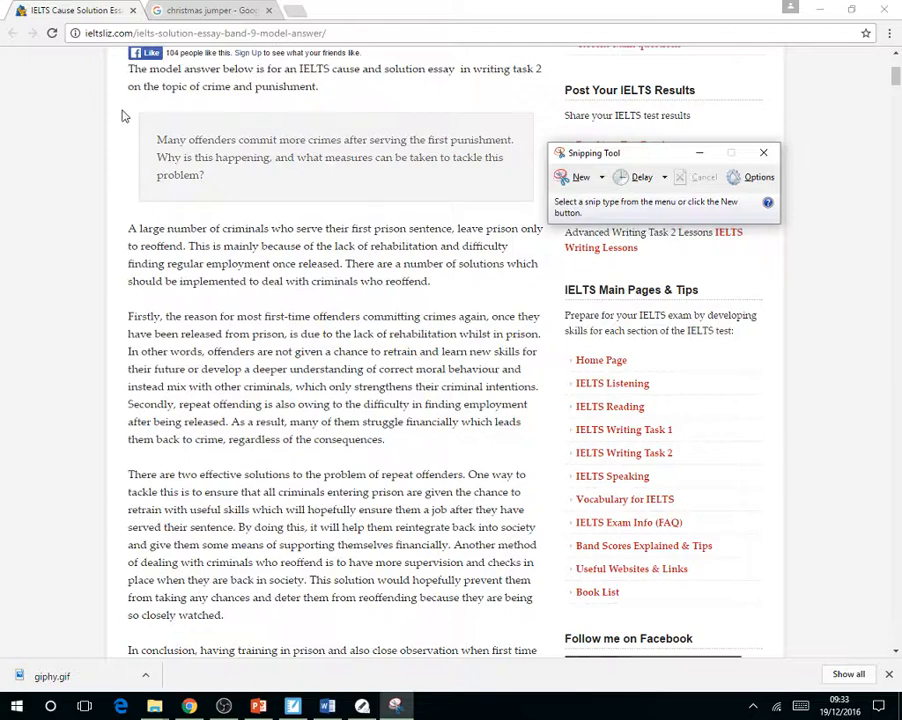
pyautogui.click(570, 177)
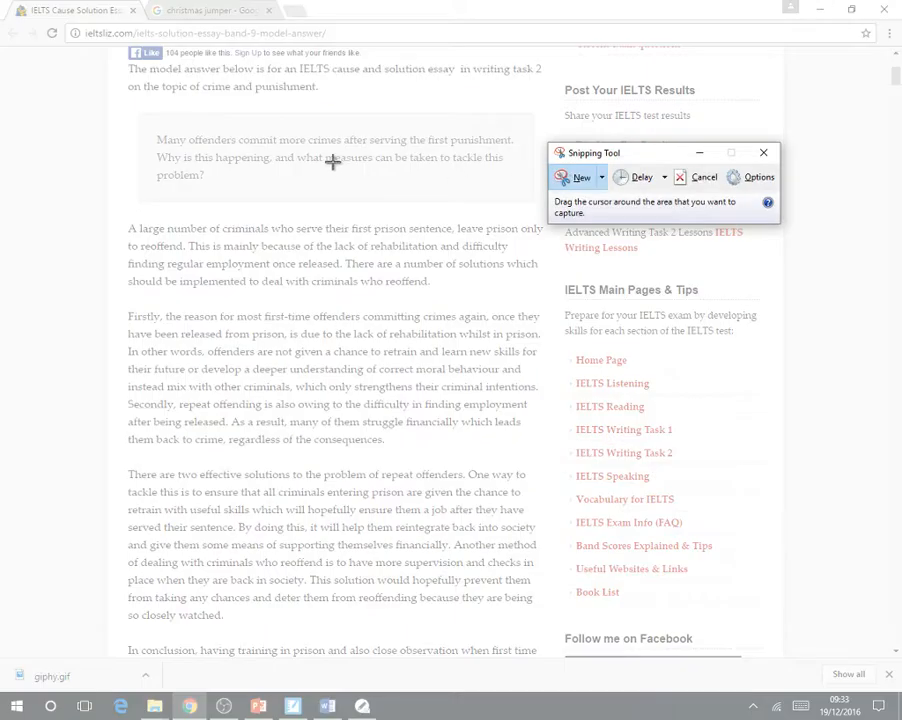
pyautogui.moveTo(119, 108); pyautogui.dragTo(539, 630)
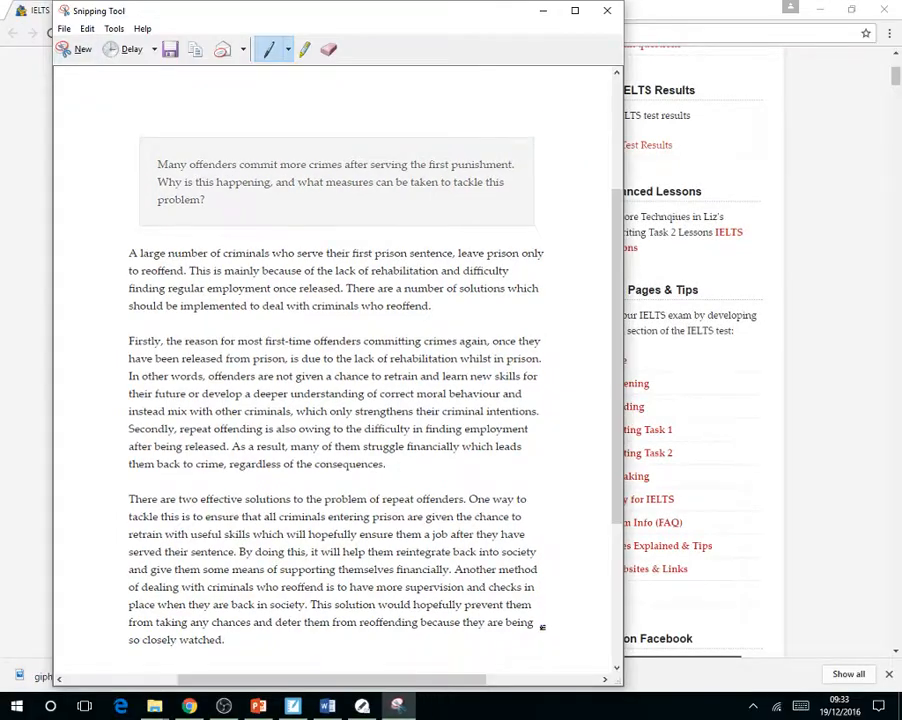
pyautogui.moveTo(332, 14); pyautogui.dragTo(525, 14)
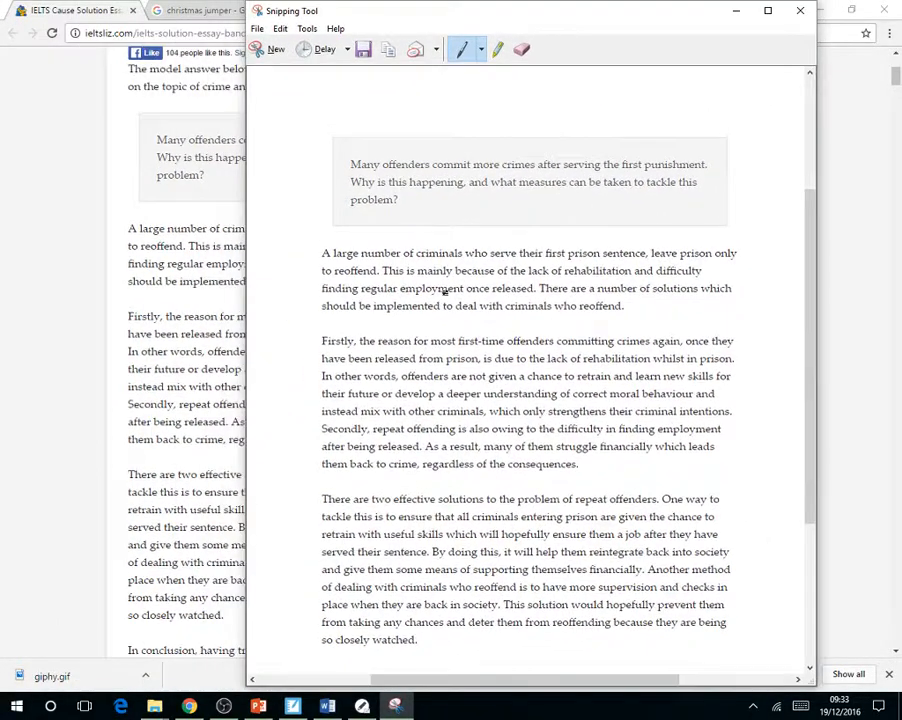
pyautogui.rightClick(352, 292)
pyautogui.click(418, 316)
# Switch to the Word document and replace all of its text with the copied essay snip.
pyautogui.click(328, 706)
pyautogui.moveTo(451, 514); pyautogui.dragTo(236, 137)
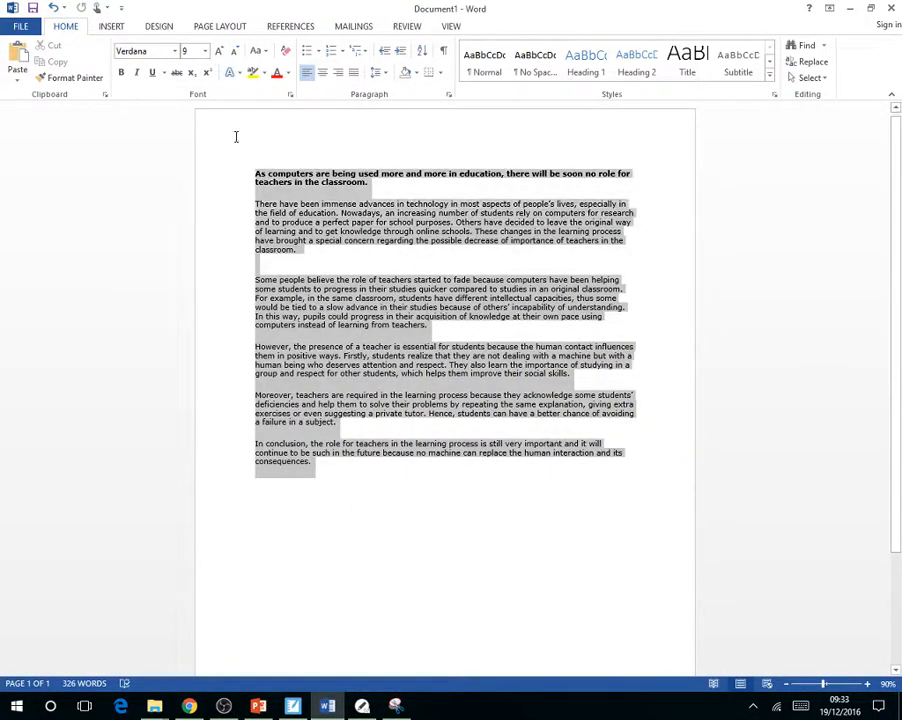
pyautogui.press('Delete')
pyautogui.hotkey('ctrl', 'v')
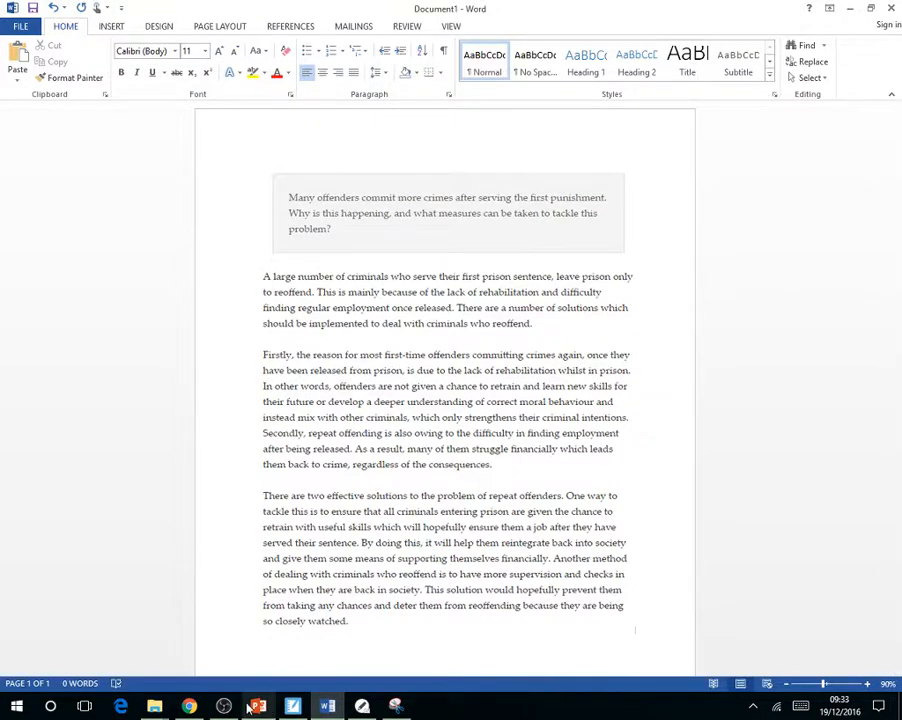
pyautogui.click(190, 706)
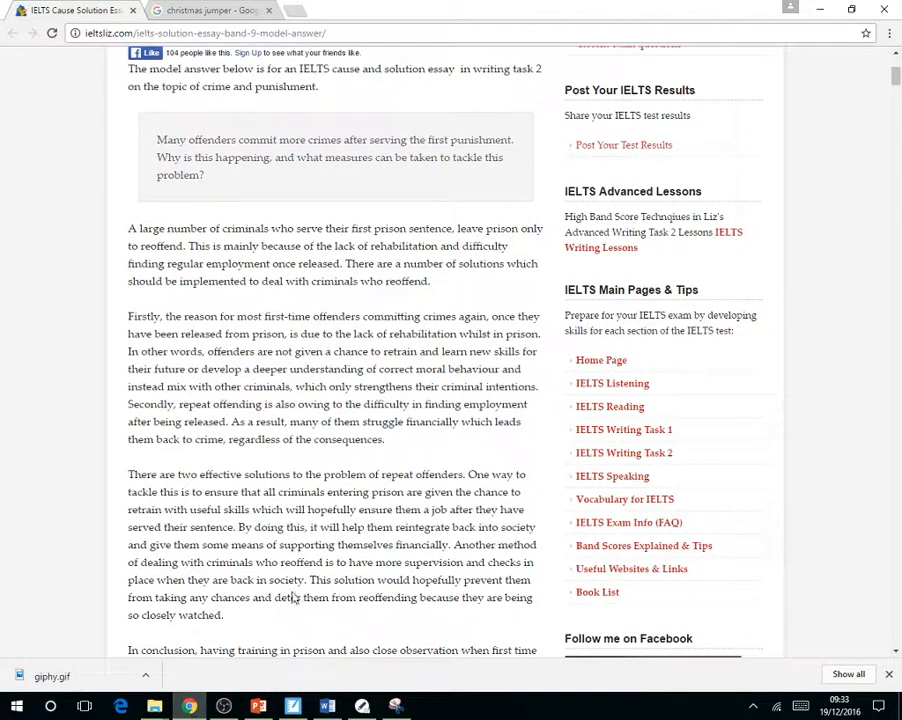
pyautogui.scroll(3, 330, 560)
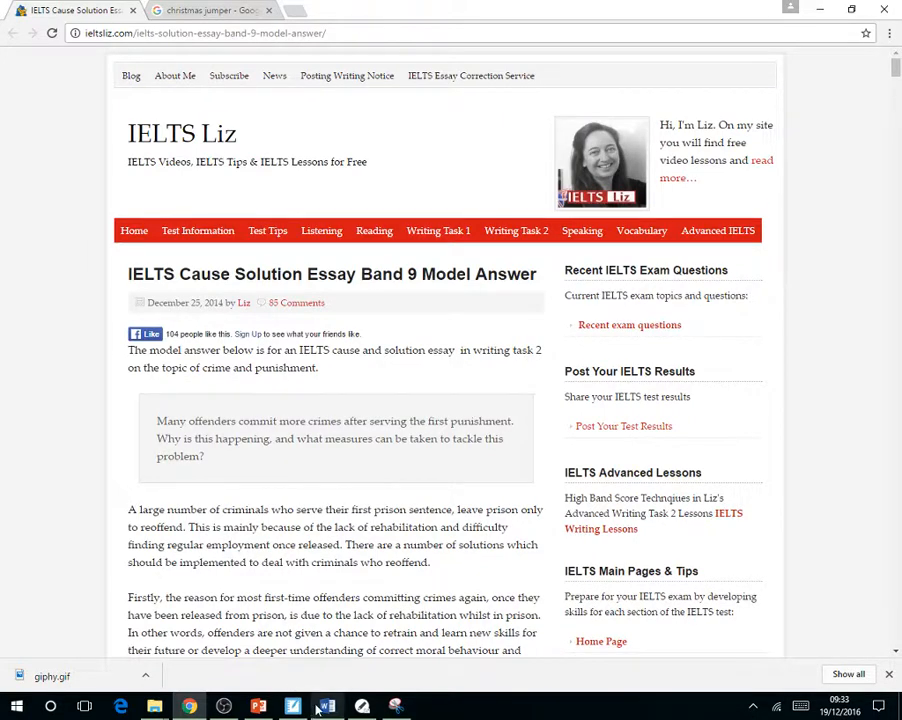
pyautogui.click(292, 706)
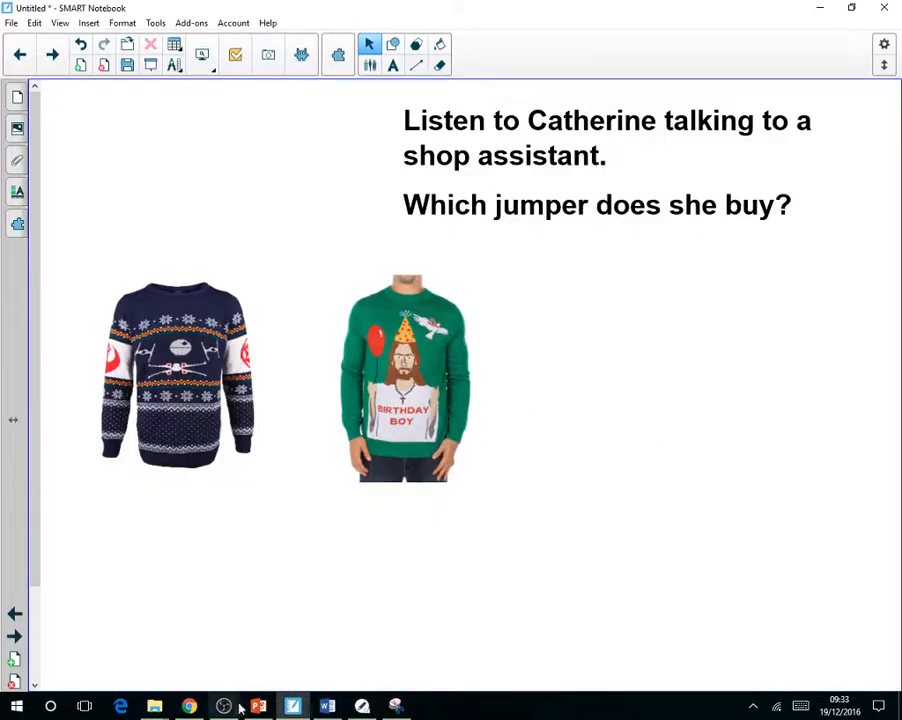
# Return to the Chrome image results, close the green jumper preview and open the black "Merry Christmas" jumper.
pyautogui.click(190, 706)
pyautogui.click(210, 10)
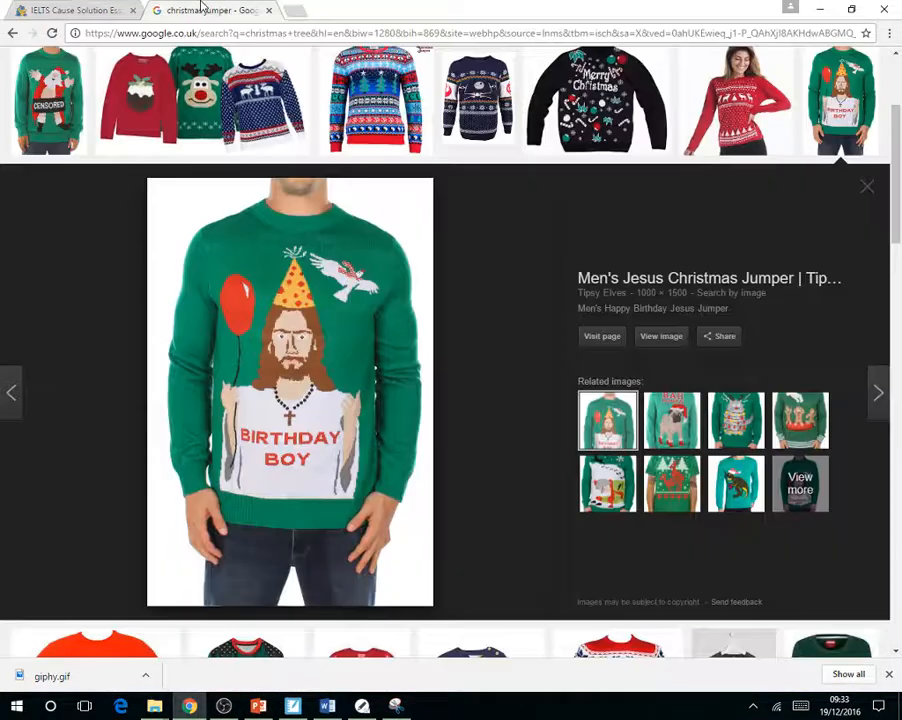
pyautogui.click(875, 194)
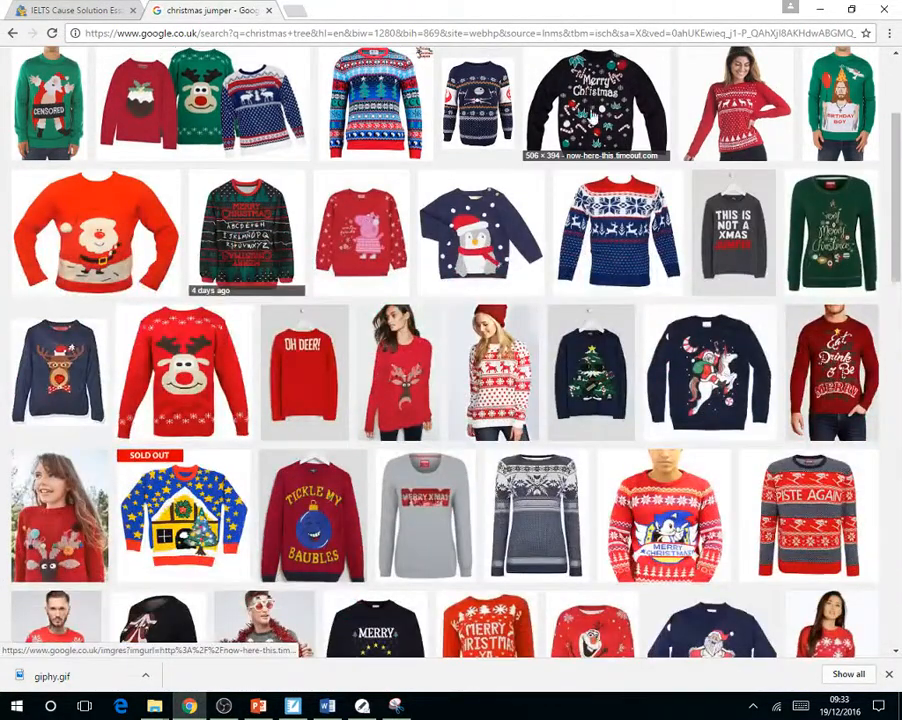
pyautogui.click(596, 100)
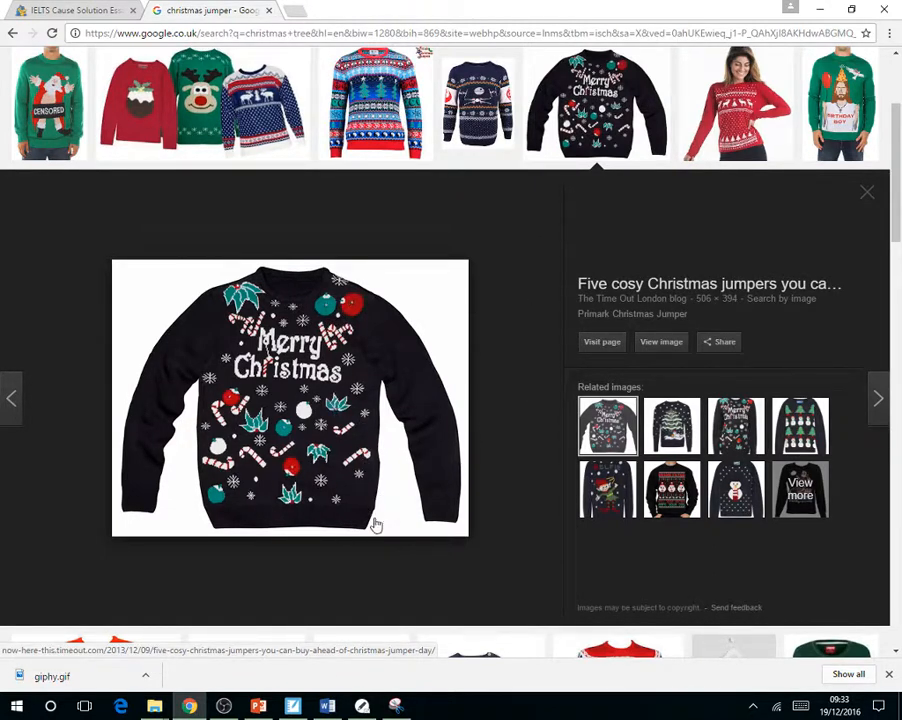
# Capture the black "Merry Christmas" jumper picture with the SMART Capture tool's rectangular area option.
pyautogui.click(370, 710)
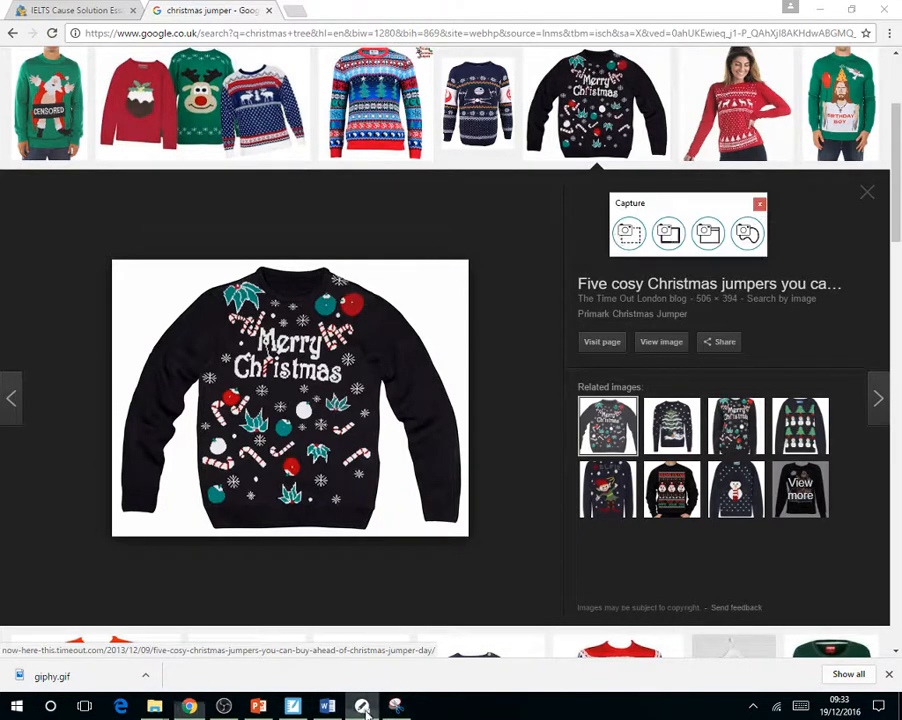
pyautogui.click(626, 232)
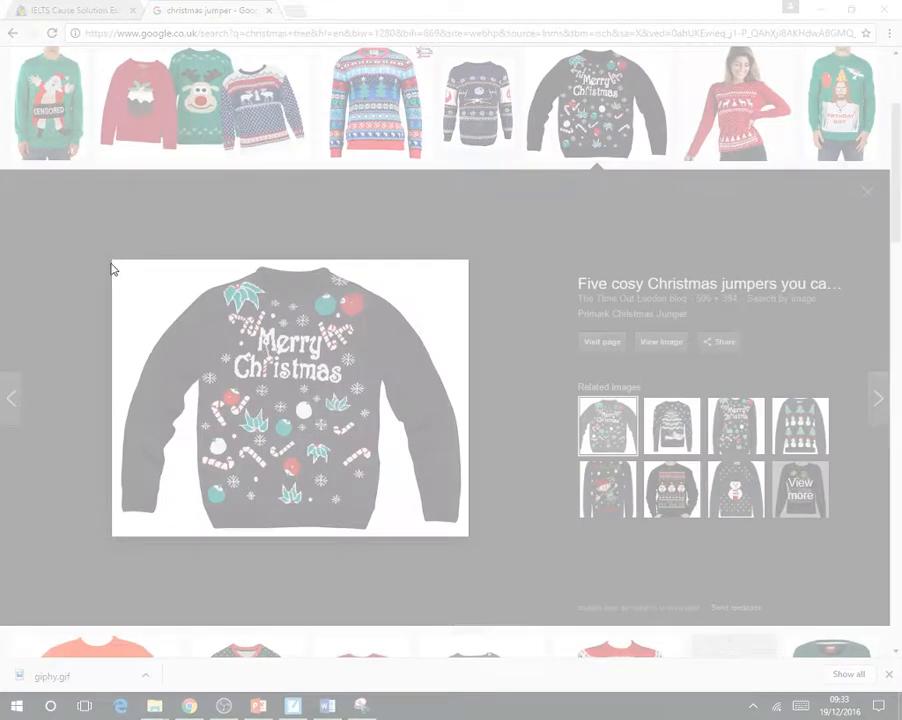
pyautogui.moveTo(112, 262); pyautogui.dragTo(470, 543)
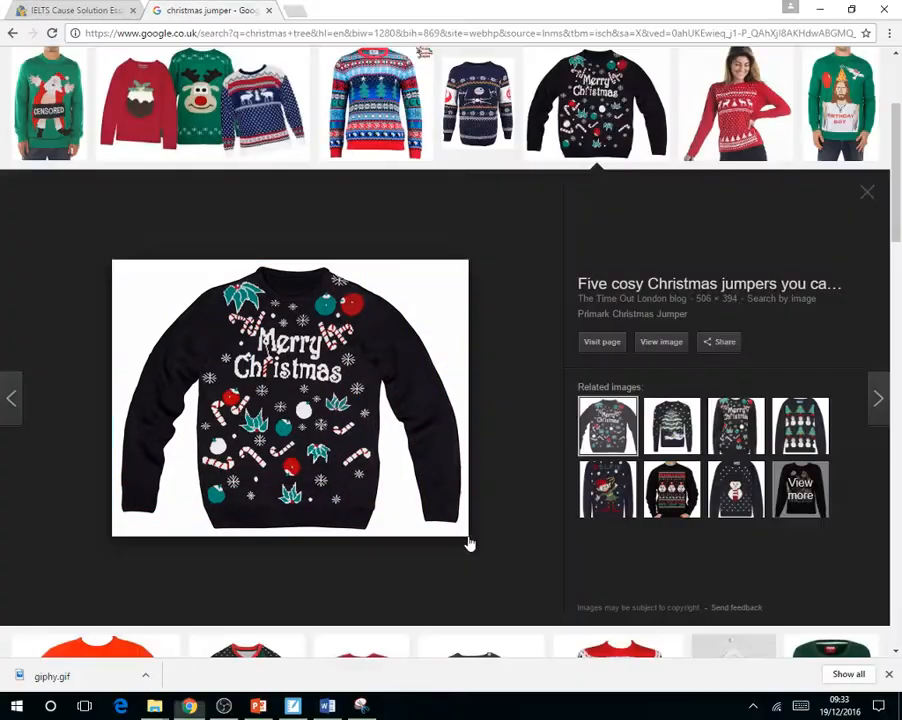
pyautogui.click(402, 408)
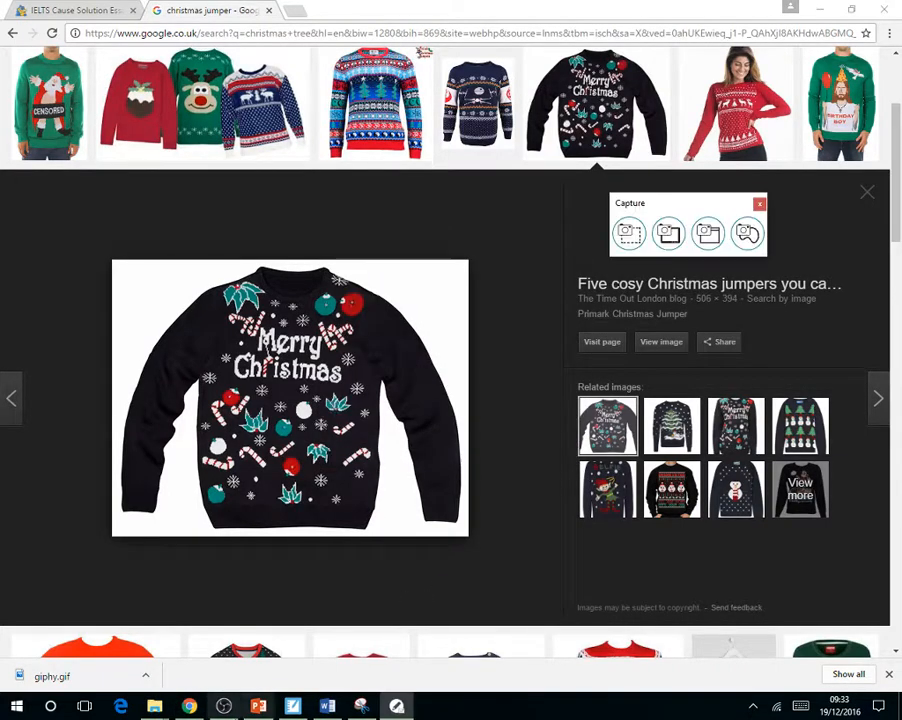
# In SMART Notebook, shrink the captured black jumper to just over half size beside the green jumper, and delete it.
pyautogui.click(292, 706)
pyautogui.rightClick(564, 332)
pyautogui.click(600, 339)
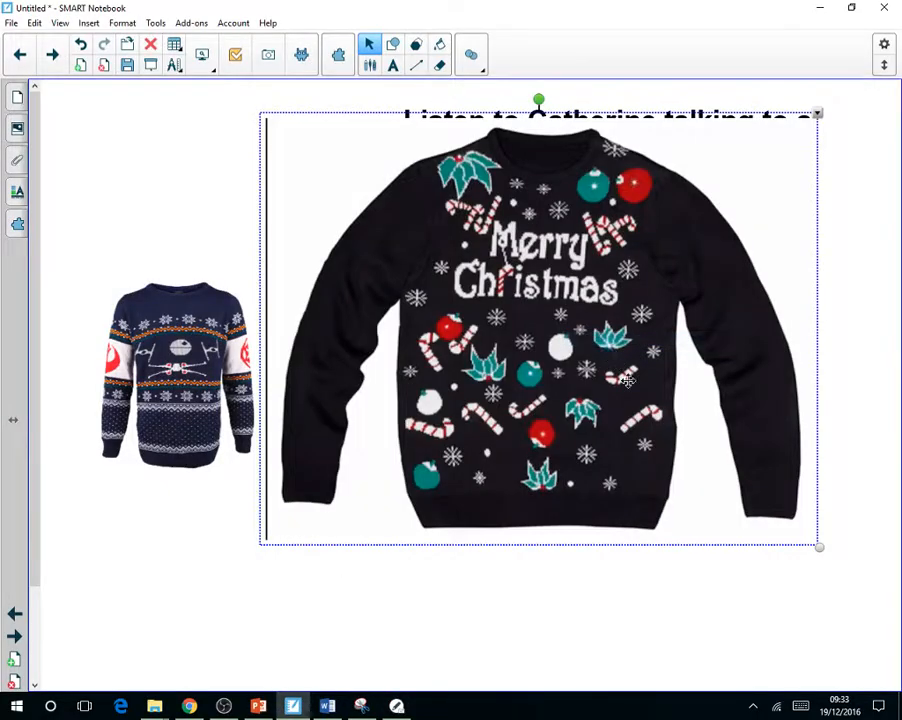
pyautogui.moveTo(816, 549); pyautogui.dragTo(572, 356)
pyautogui.moveTo(456, 261); pyautogui.dragTo(729, 407)
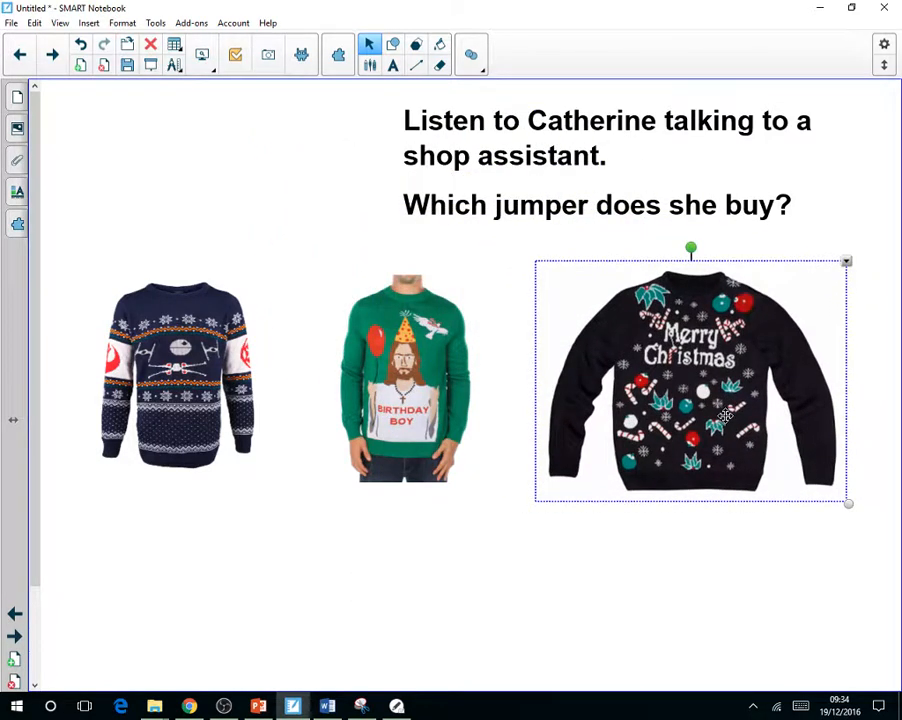
pyautogui.press('Delete')
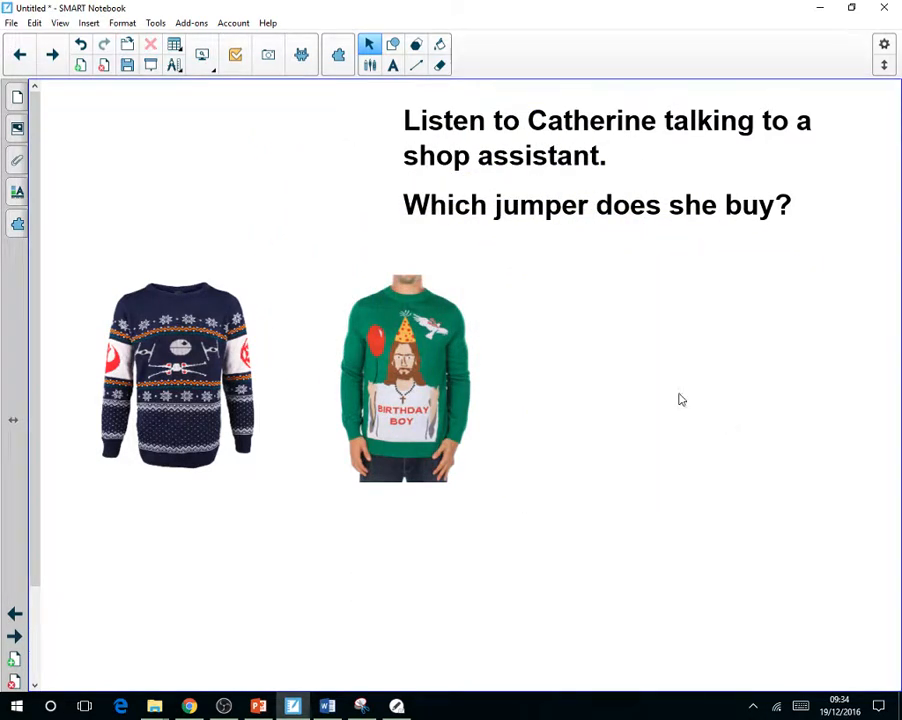
# Switch to Chrome and save the black "Merry Christmas" jumper image to the Desktop, replacing the existing giphy.gif.
pyautogui.click(189, 706)
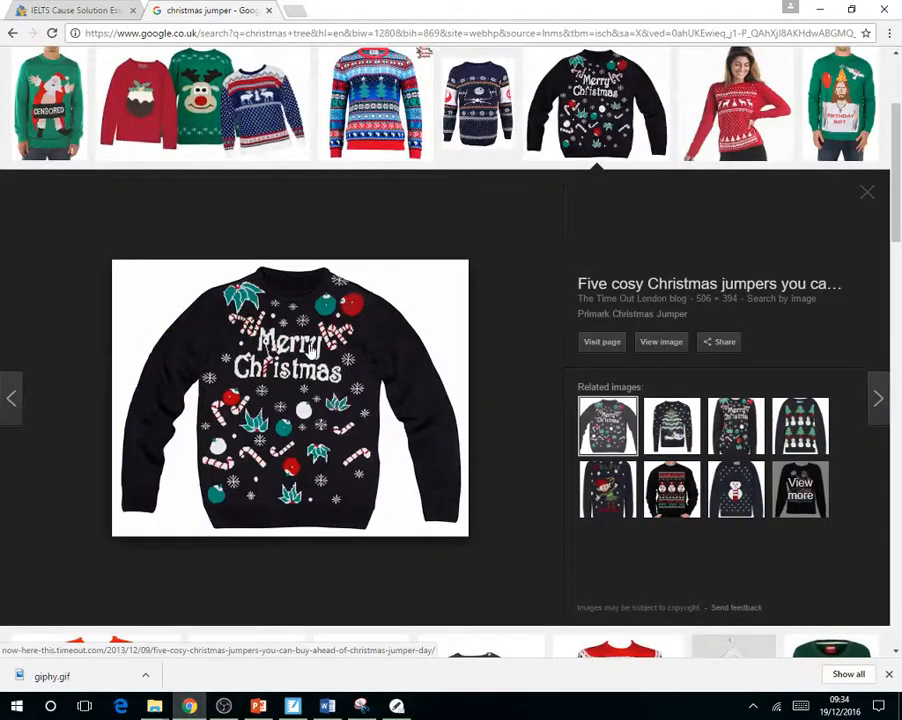
pyautogui.rightClick(311, 350)
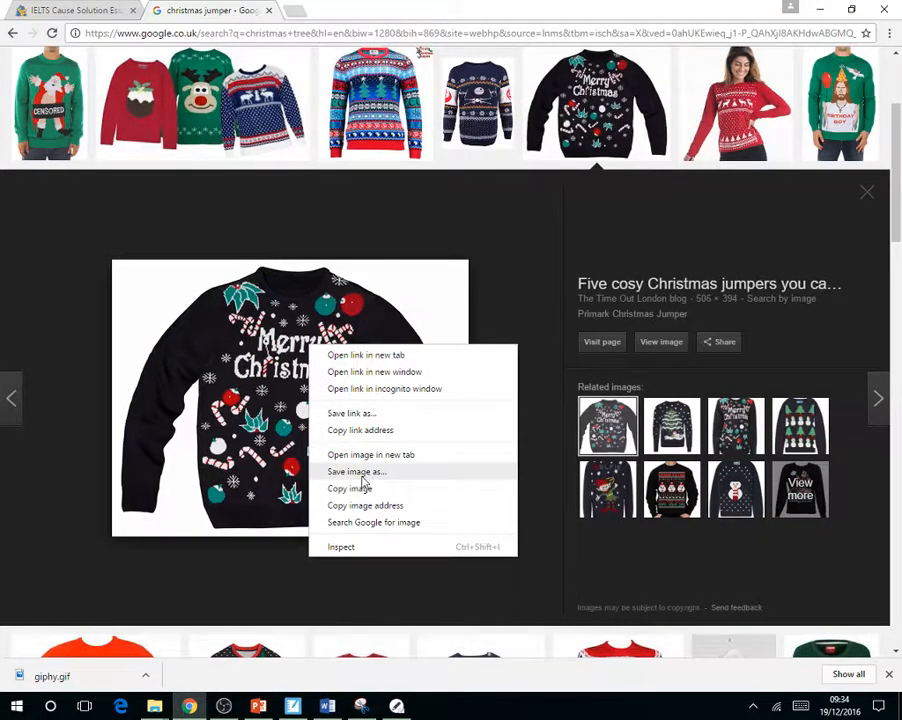
pyautogui.click(413, 480)
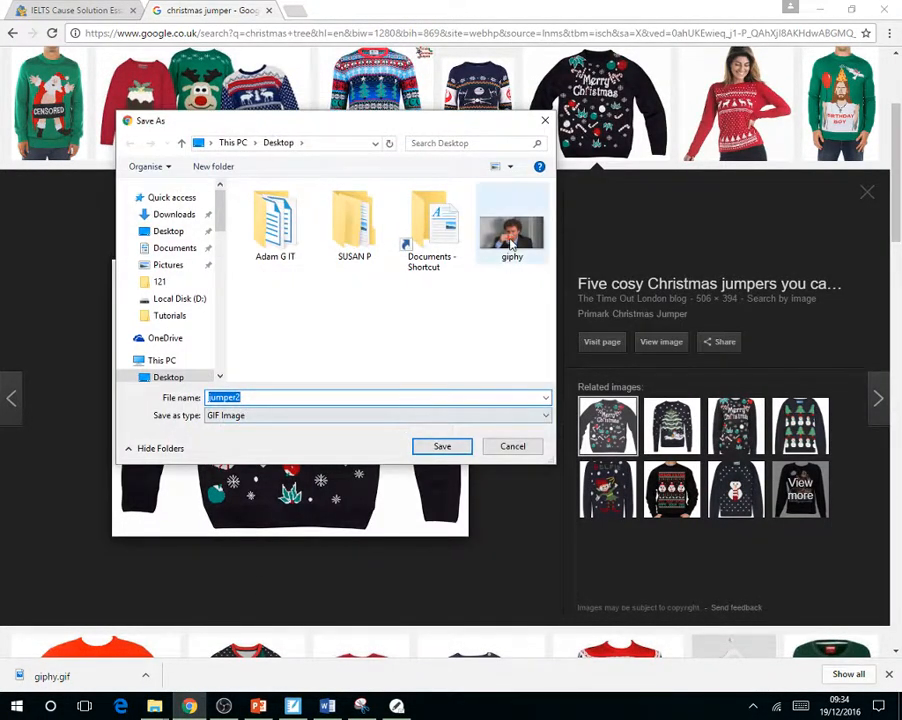
pyautogui.doubleClick(512, 235)
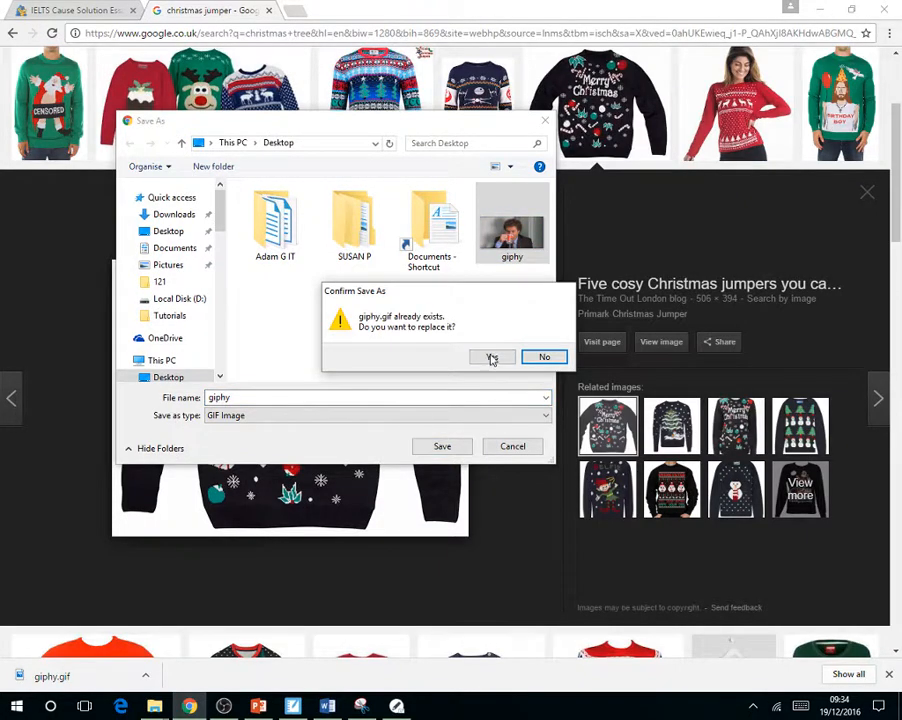
pyautogui.click(490, 356)
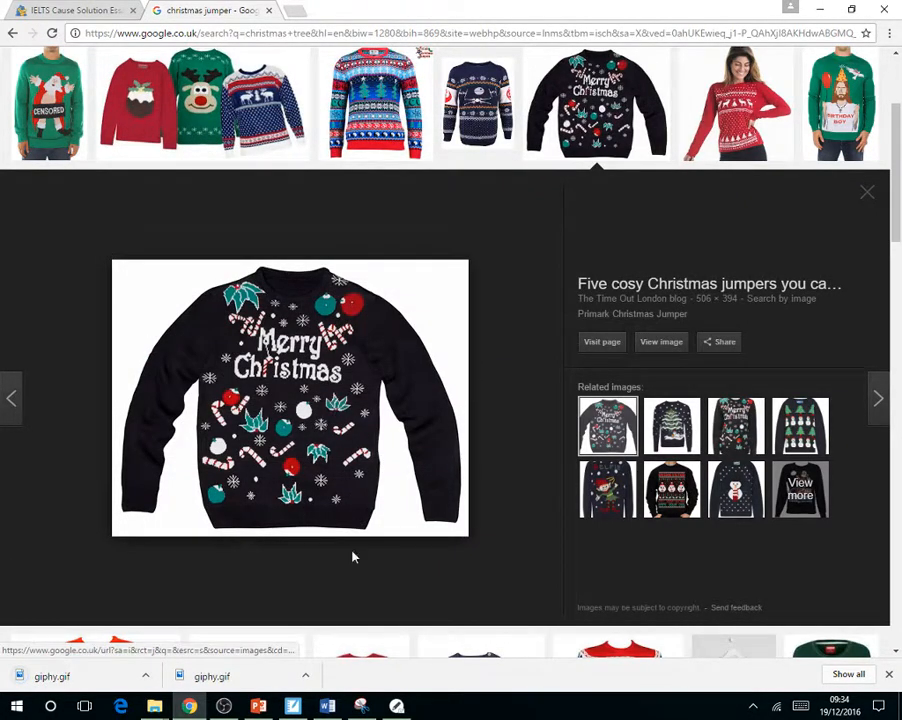
# Switch to SMART Notebook and insert the saved black jumper picture from the Desktop onto the page.
pyautogui.click(297, 706)
pyautogui.rightClick(576, 301)
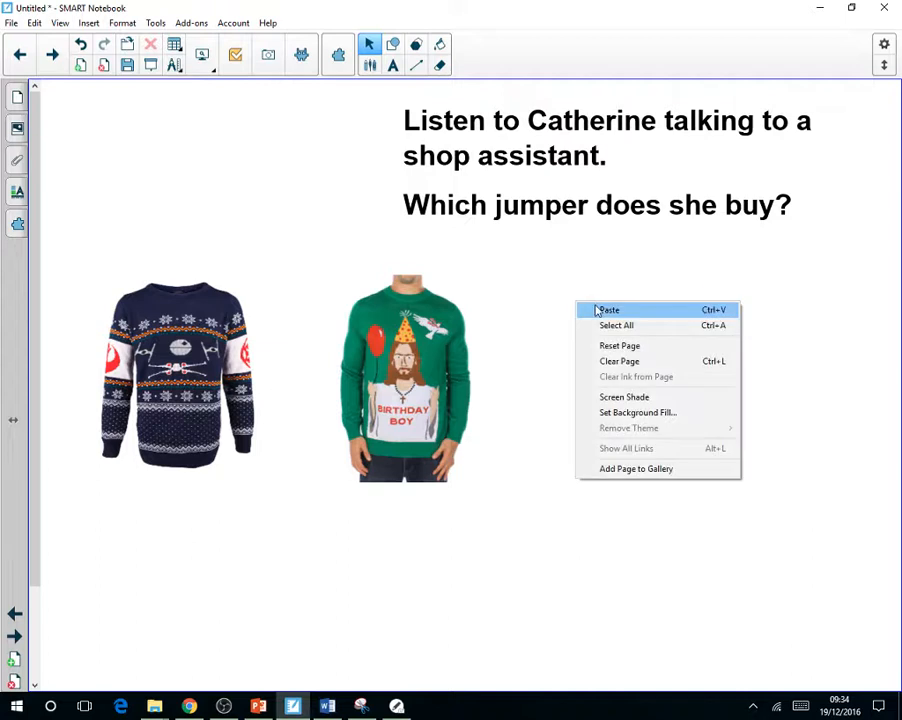
pyautogui.click(540, 287)
pyautogui.click(89, 23)
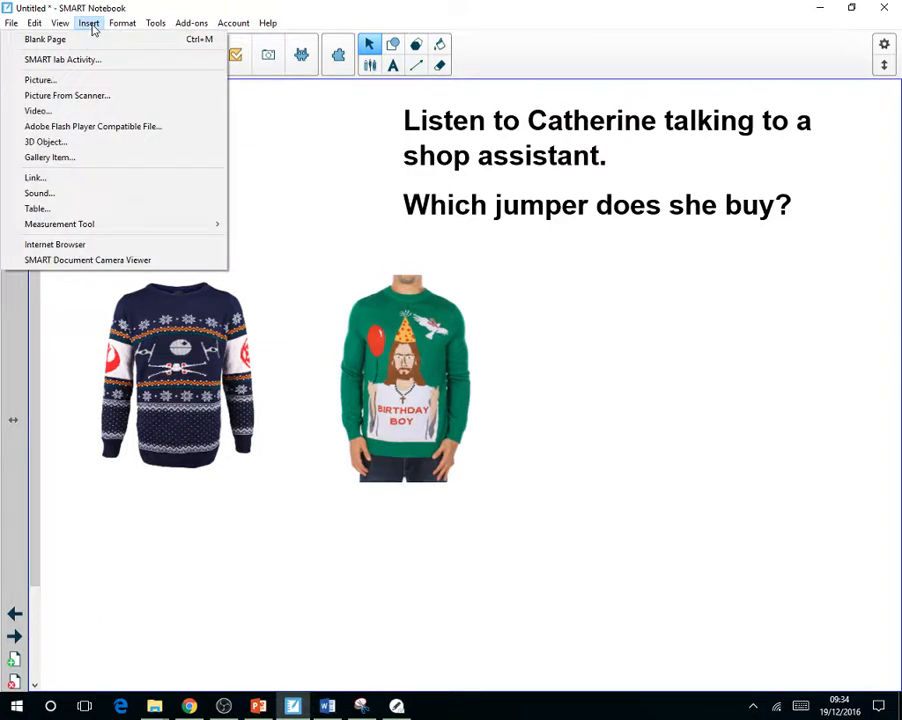
pyautogui.click(91, 25)
pyautogui.click(86, 26)
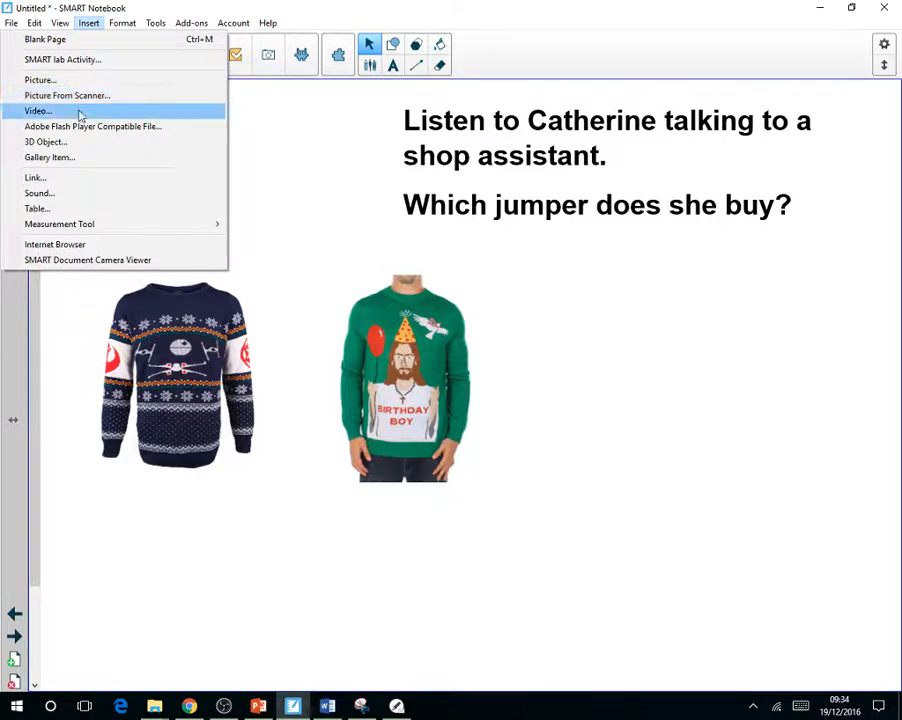
pyautogui.click(64, 82)
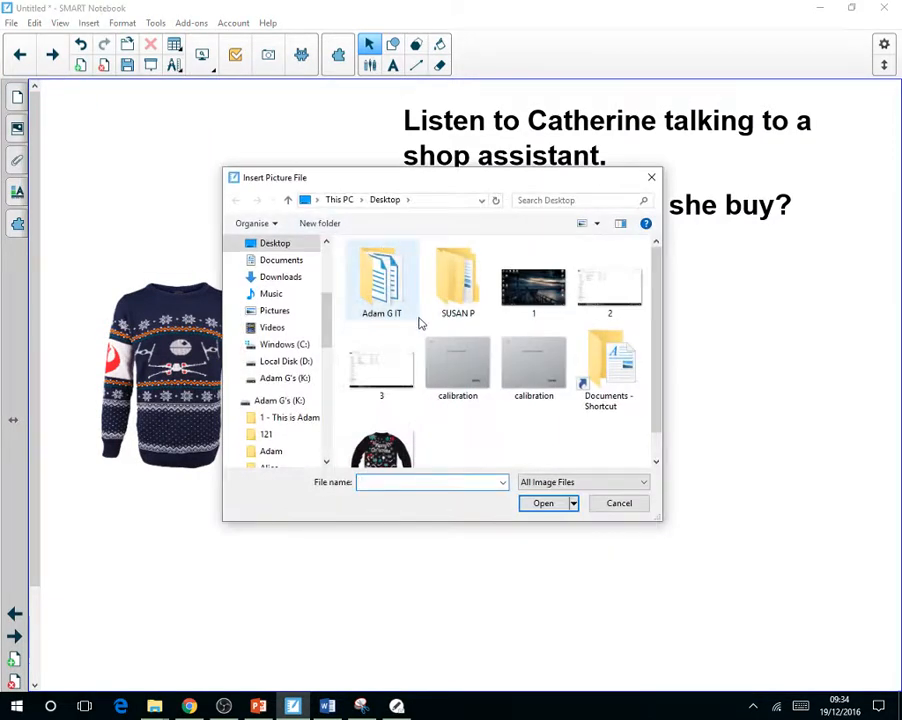
pyautogui.doubleClick(381, 450)
pyautogui.moveTo(328, 332)
pyautogui.mouseDown()
pyautogui.moveTo(460, 406)
pyautogui.moveTo(316, 314)
pyautogui.mouseUp()
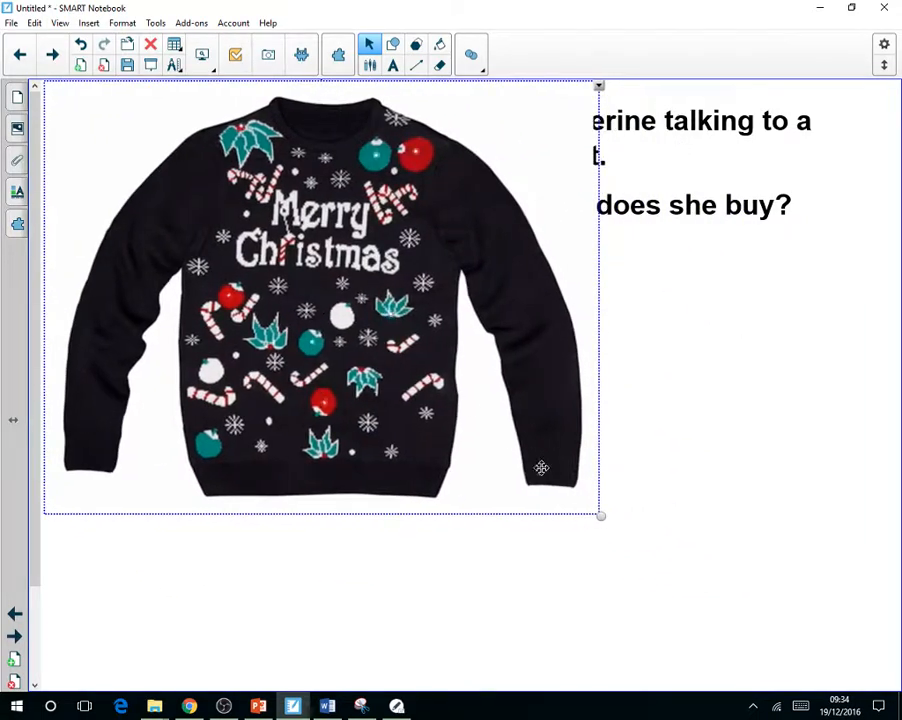
# Shrink the inserted black "Merry Christmas" jumper and place it in the row beside the green jumper.
pyautogui.moveTo(601, 515); pyautogui.dragTo(734, 392)
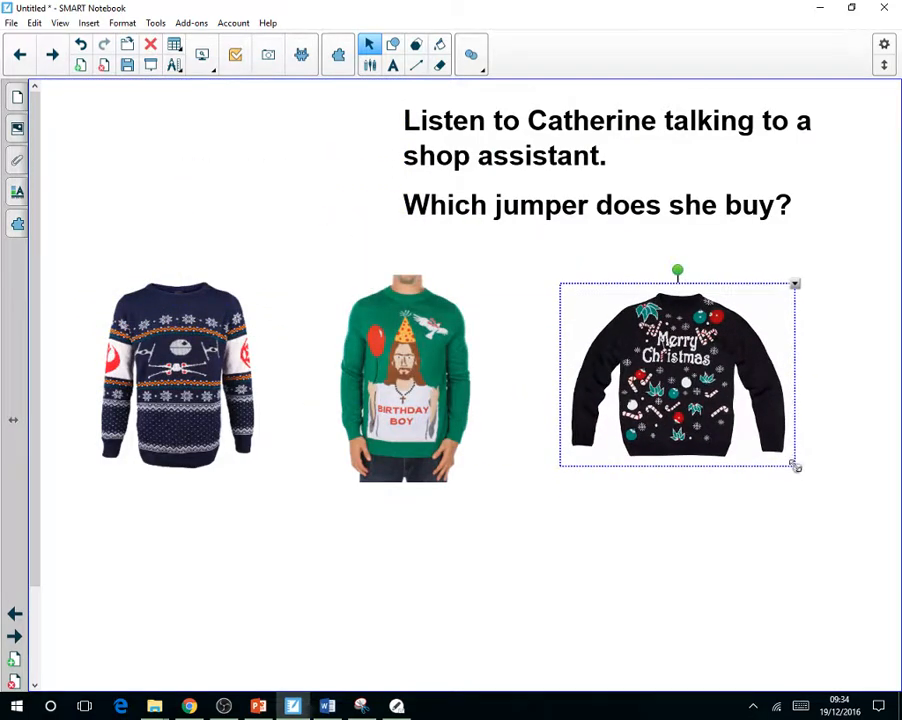
pyautogui.moveTo(795, 466); pyautogui.dragTo(842, 503)
pyautogui.click(819, 604)
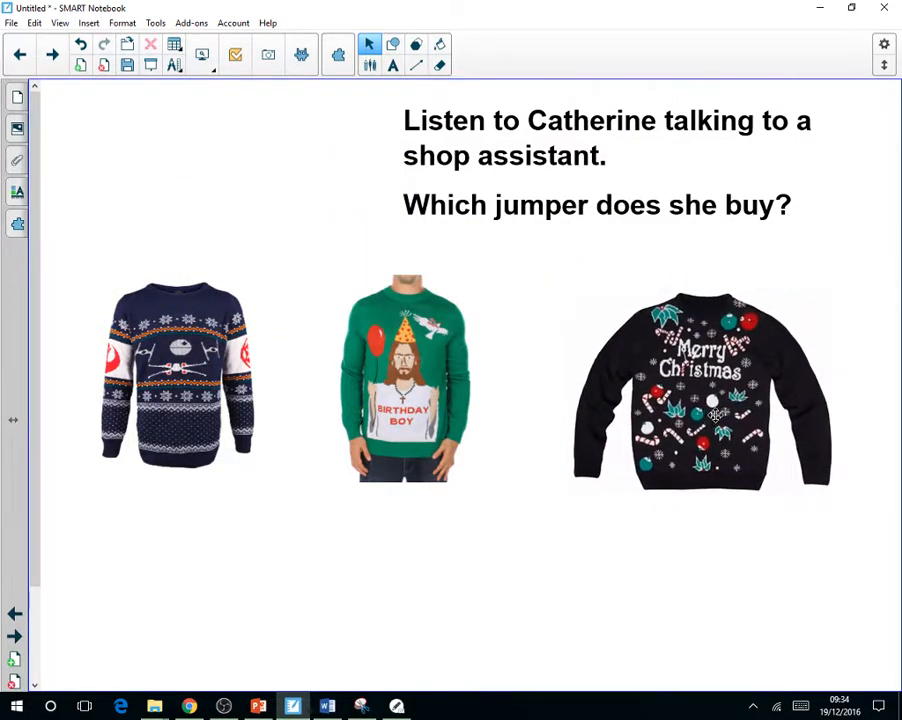
pyautogui.moveTo(715, 417); pyautogui.dragTo(717, 411)
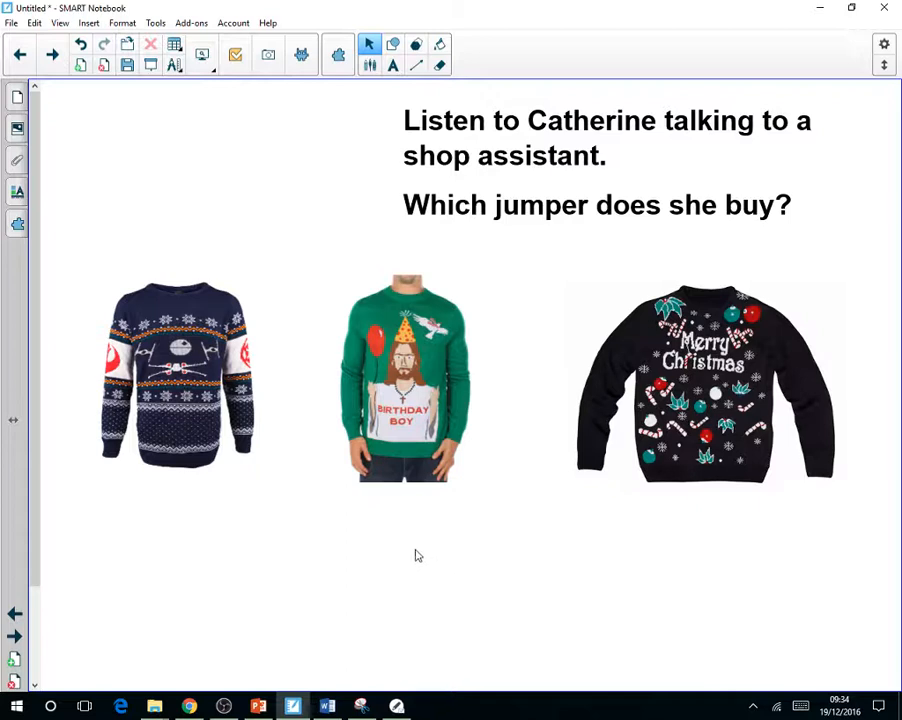
# Shift the navy jumper slightly away from the green one and enlarge it to match the row.
pyautogui.moveTo(198, 426); pyautogui.dragTo(180, 432)
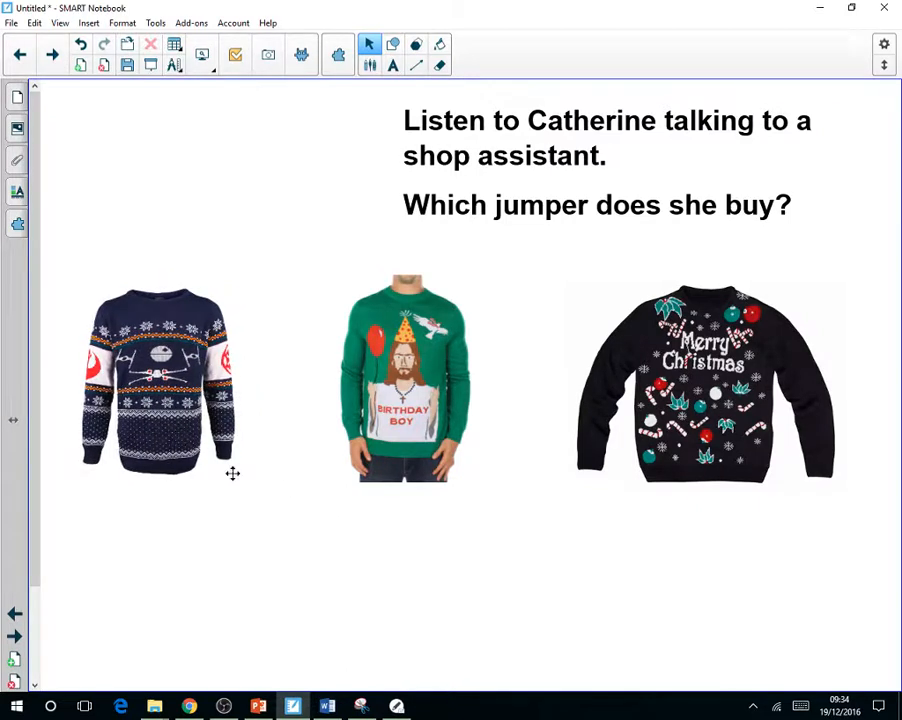
pyautogui.moveTo(263, 486); pyautogui.dragTo(280, 503)
pyautogui.click(366, 536)
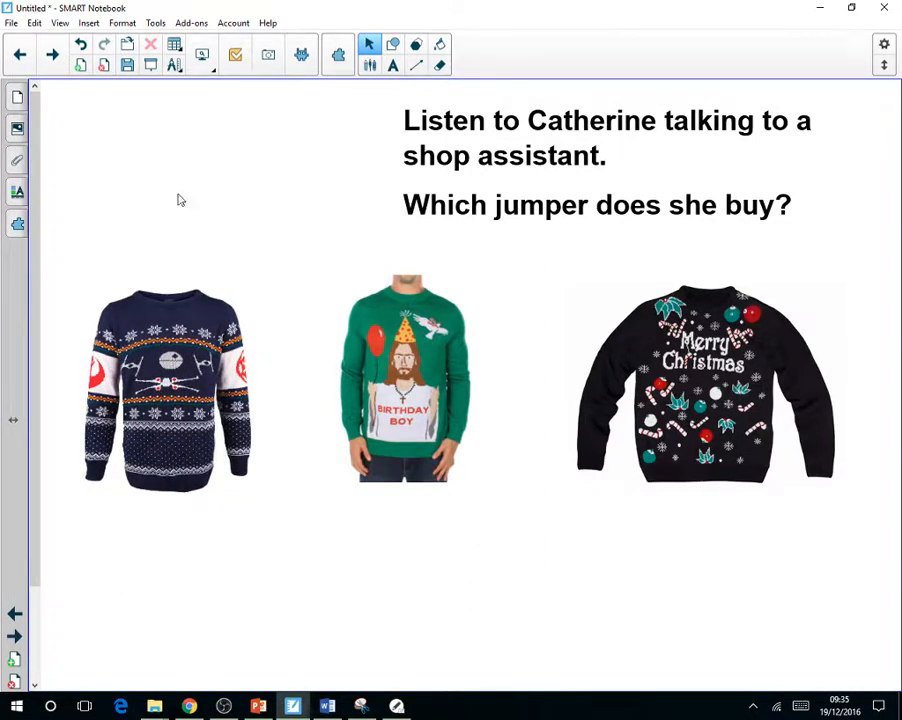
# Advance to the blank lesson page, switch to Chrome and search Google Images for "drinking coffee".
pyautogui.click(52, 63)
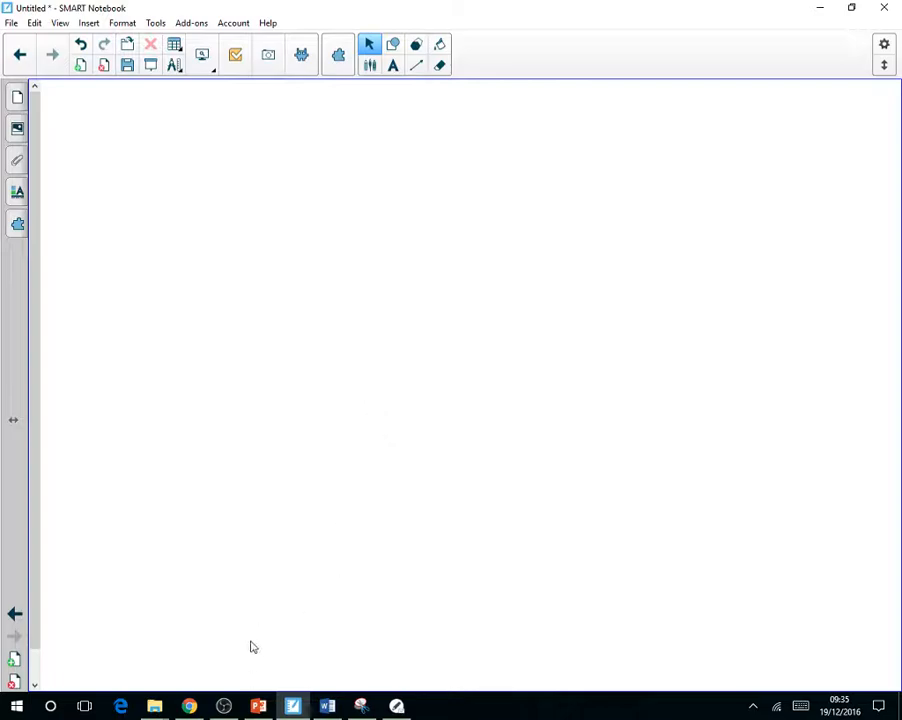
pyautogui.click(189, 706)
pyautogui.scroll(3, 440, 296)
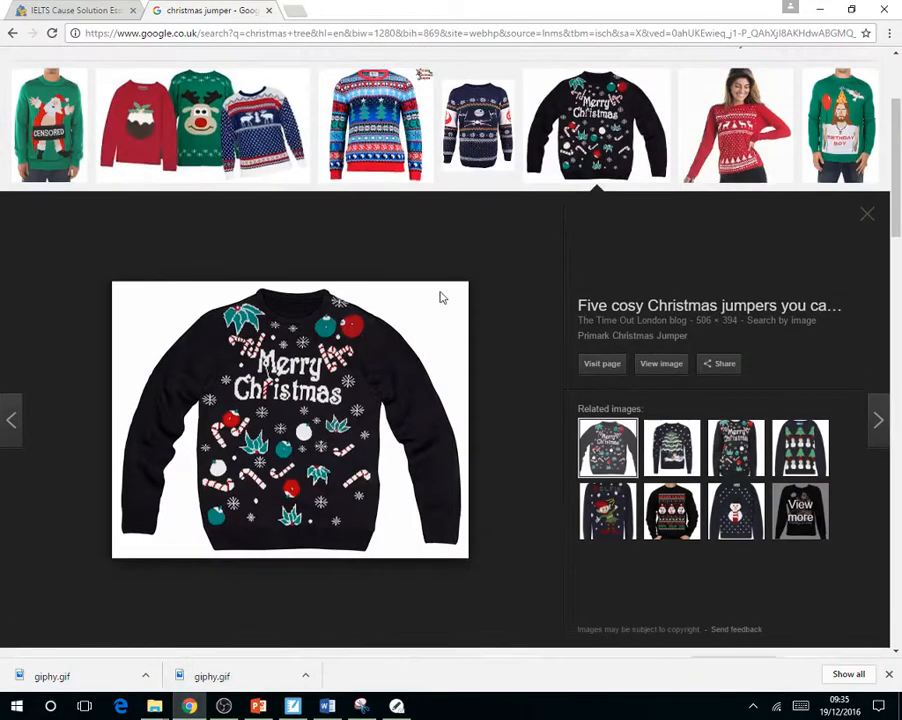
pyautogui.moveTo(220, 65); pyautogui.dragTo(113, 91)
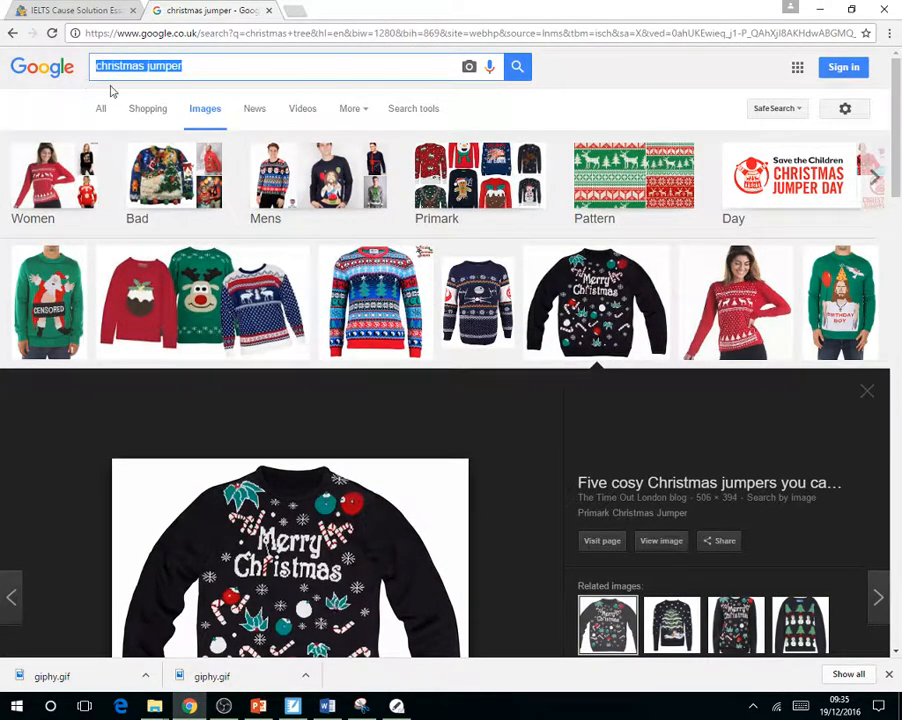
pyautogui.write('drinking coffee')
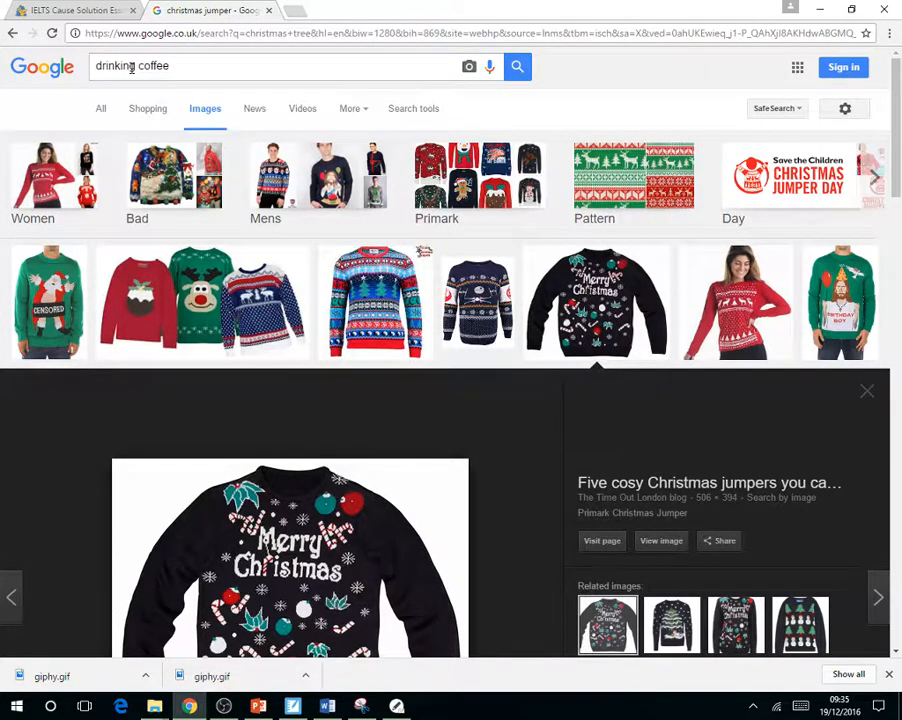
pyautogui.press('Return')
# Refine the image search to "drinking coffee gif" and open the preview of the curly-haired man with a red mug.
pyautogui.click(208, 66)
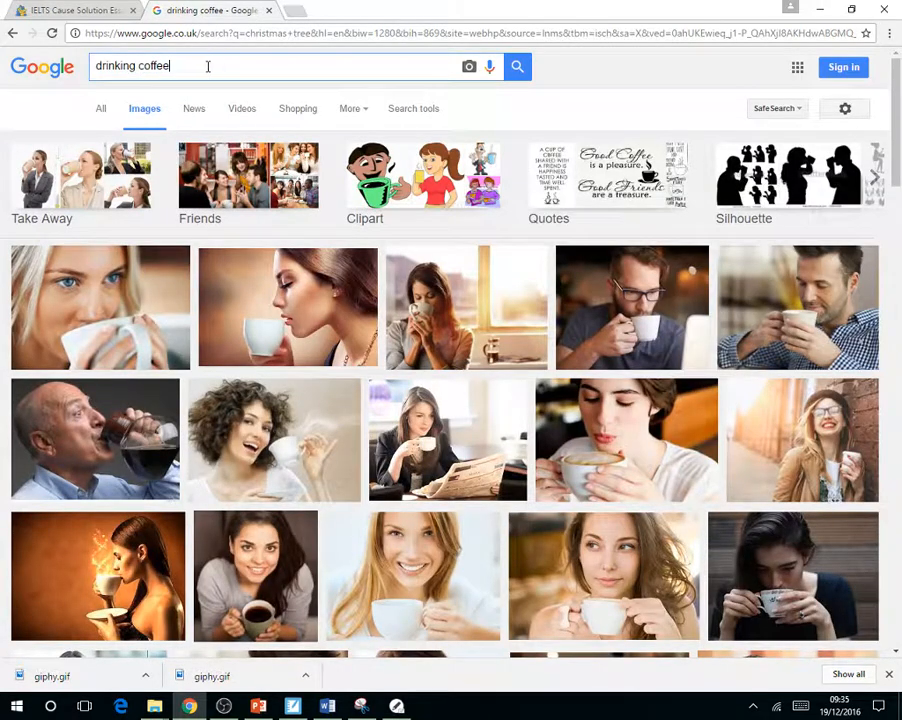
pyautogui.write('gif')
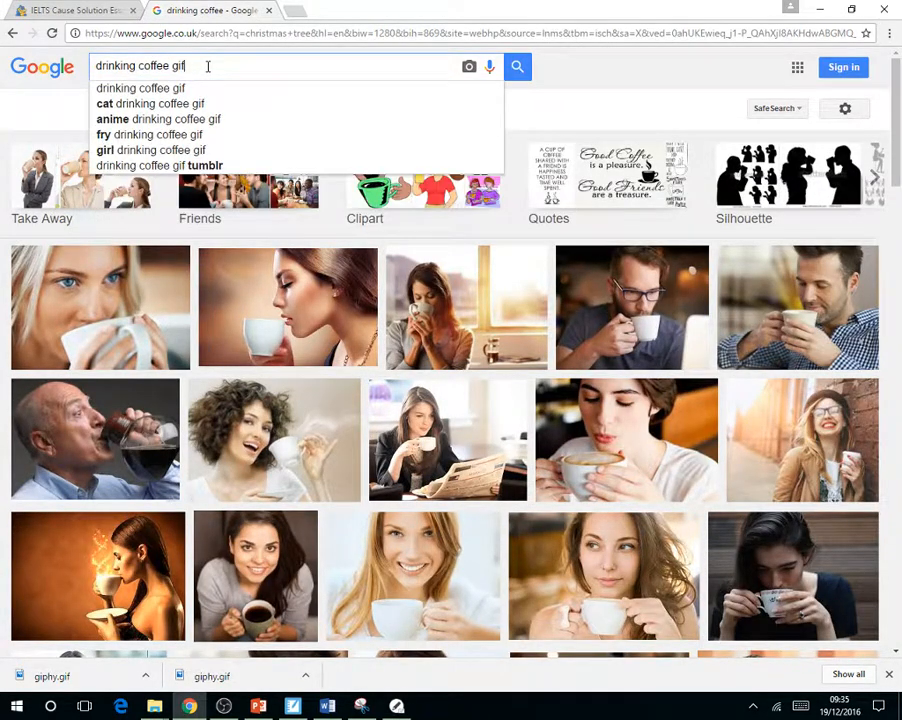
pyautogui.press('Return')
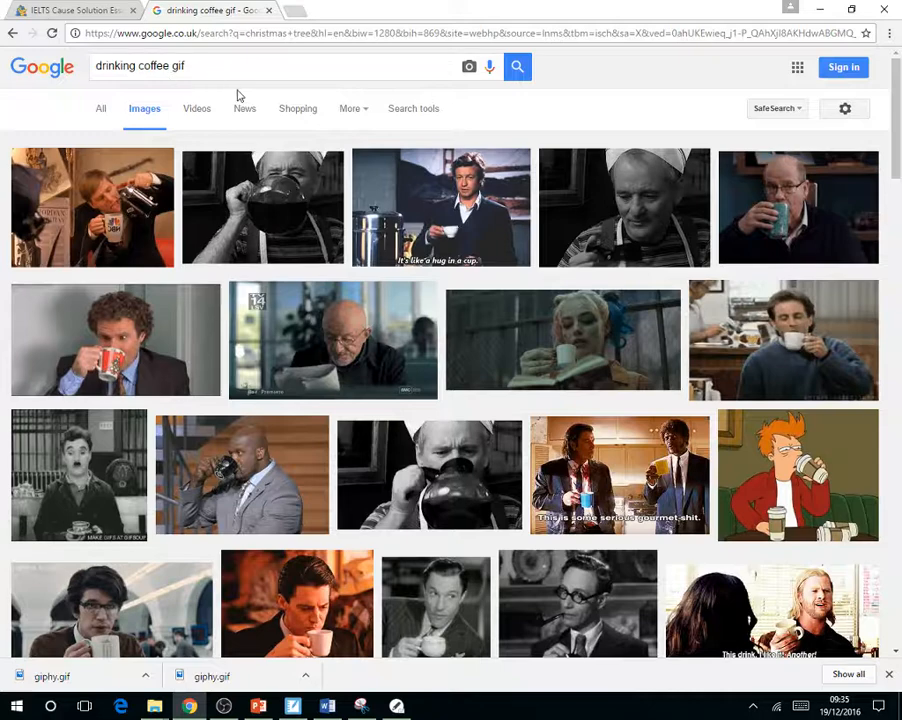
pyautogui.click(117, 321)
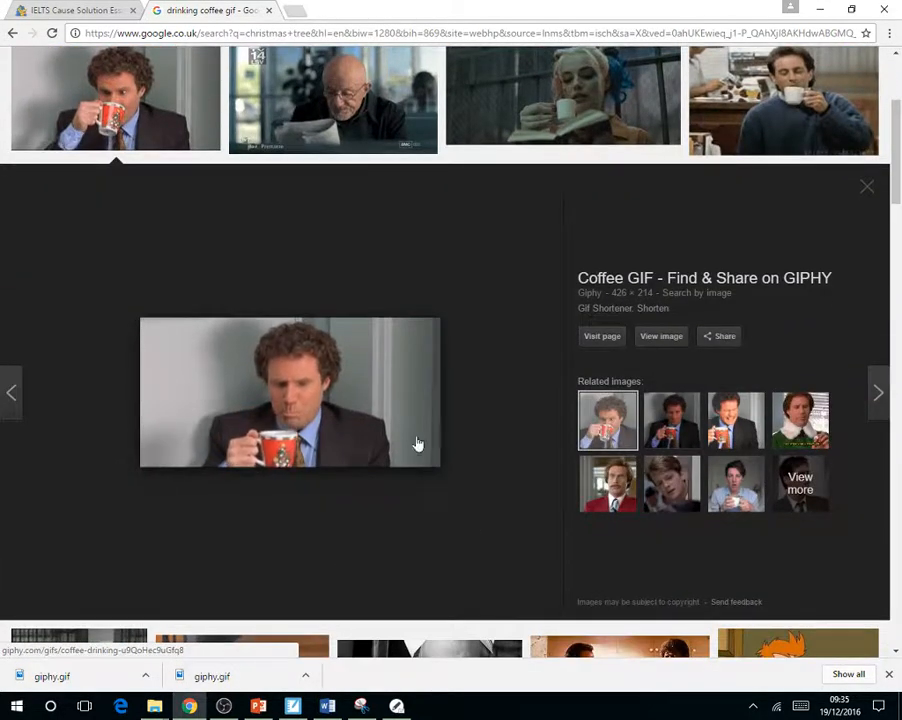
# Copy the coffee-drinking GIF, switch to SMART Notebook, paste it on the blank page and move it to the page's upper-left corner.
pyautogui.rightClick(240, 376)
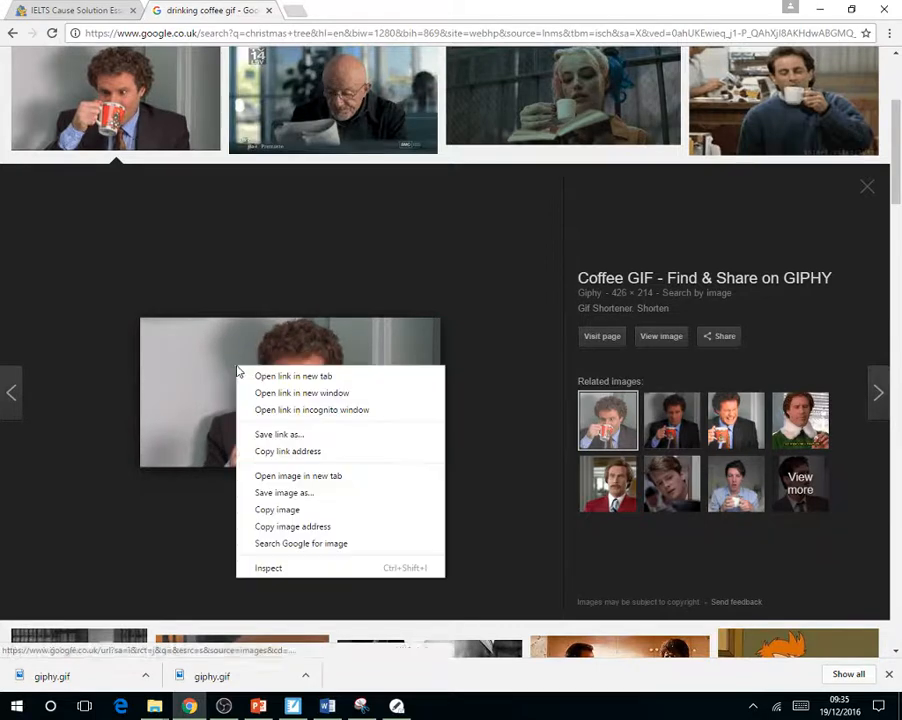
pyautogui.click(283, 511)
pyautogui.hotkey('alt', 'Tab')
pyautogui.rightClick(374, 252)
pyautogui.click(402, 257)
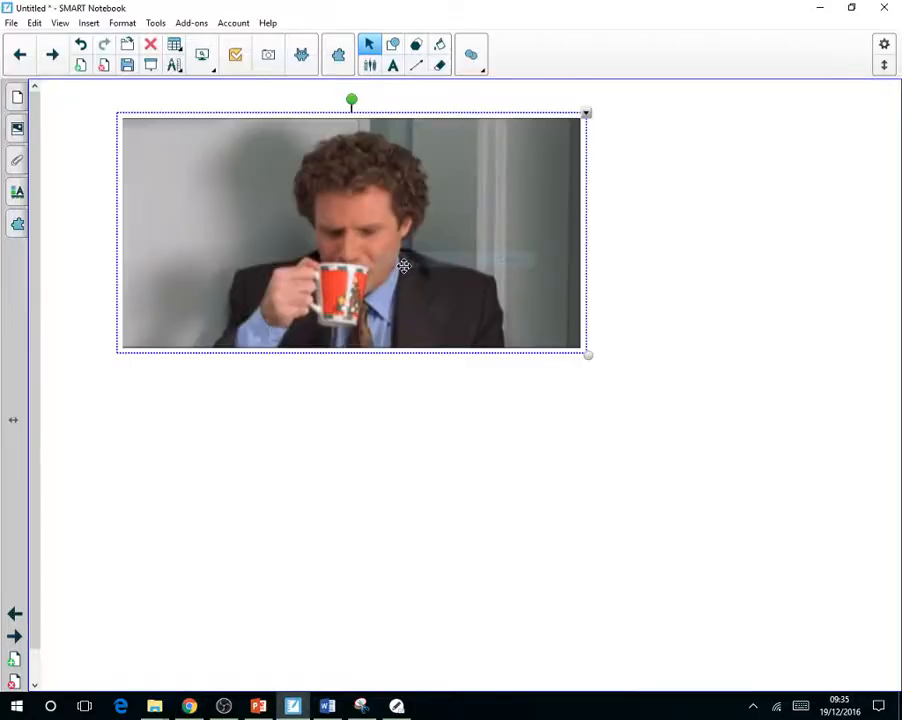
pyautogui.click(705, 330)
pyautogui.moveTo(476, 297); pyautogui.dragTo(405, 269)
pyautogui.click(491, 482)
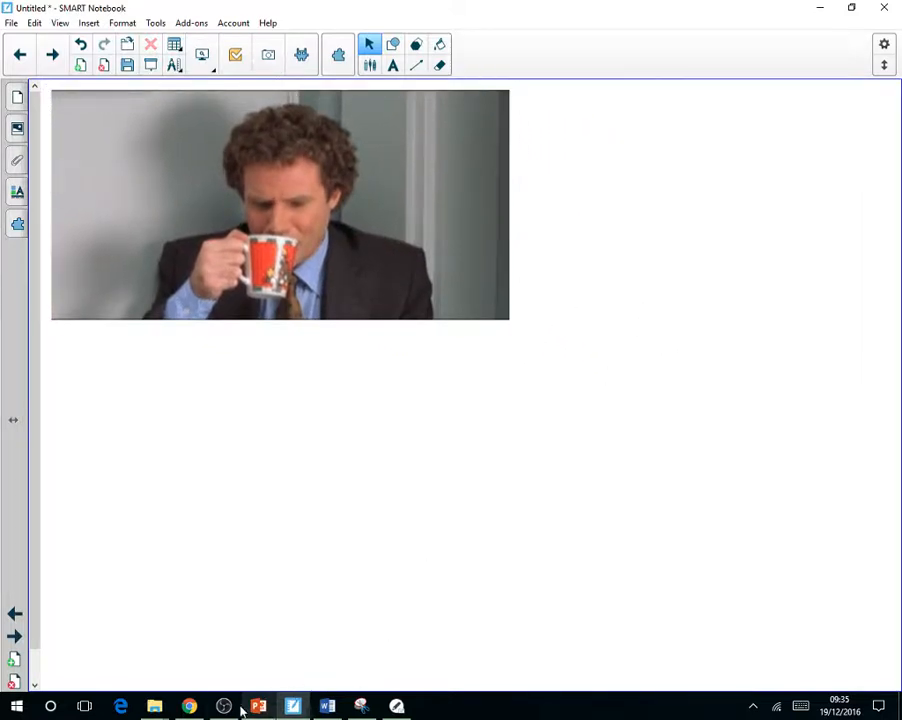
# Switch to Chrome and save the coffee-drinking GIF to the Desktop, replacing the existing giphy file.
pyautogui.click(189, 706)
pyautogui.rightClick(288, 367)
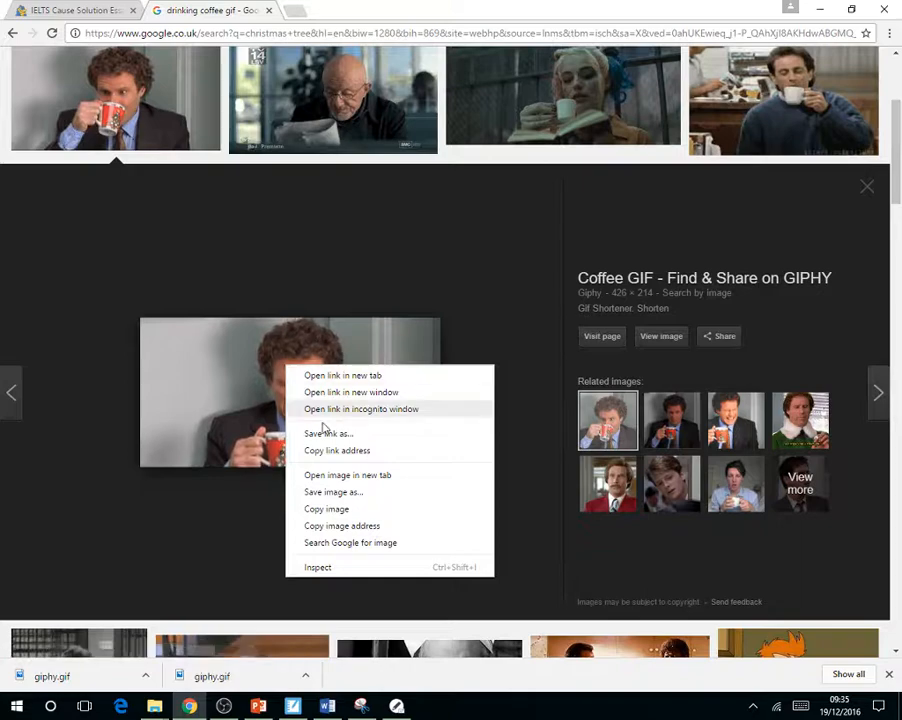
pyautogui.click(336, 492)
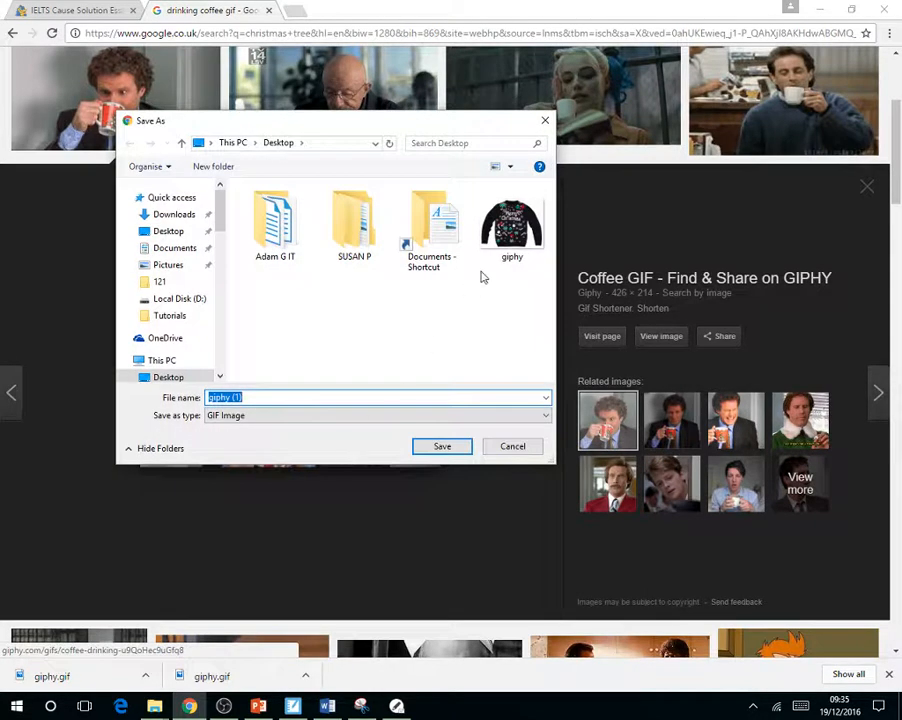
pyautogui.doubleClick(525, 235)
pyautogui.click(490, 357)
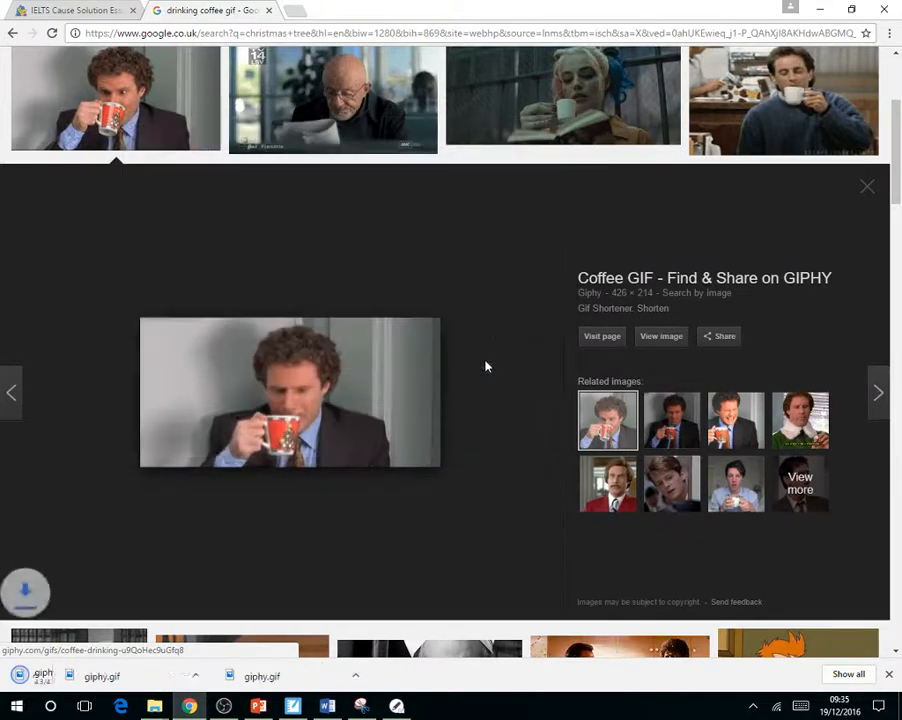
# Switch to SMART Notebook, insert the giphy picture from the Desktop and place it below the pasted copy.
pyautogui.click(292, 706)
pyautogui.click(89, 24)
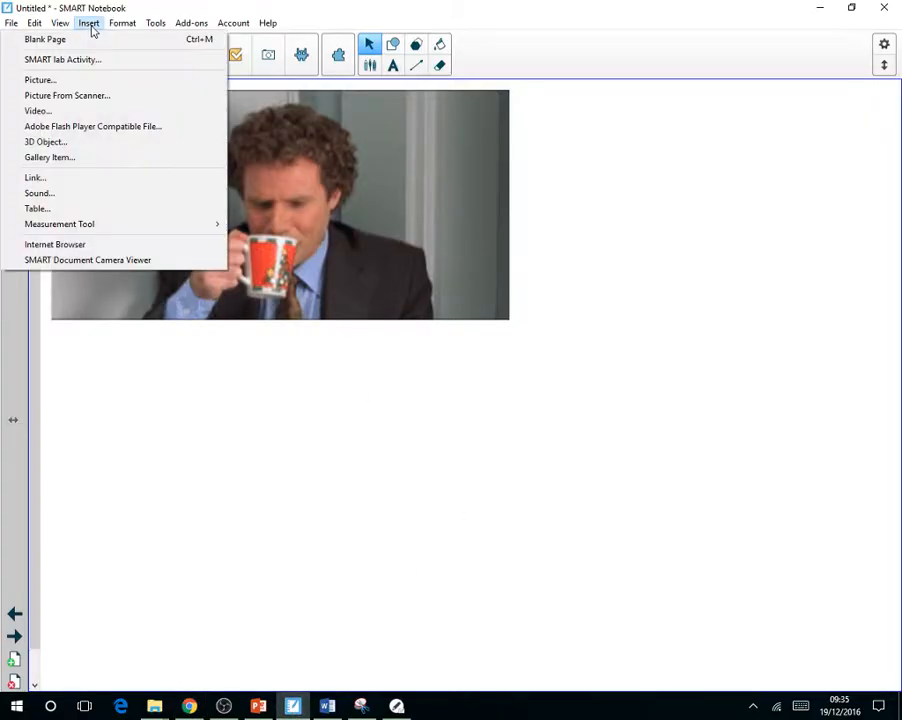
pyautogui.click(86, 78)
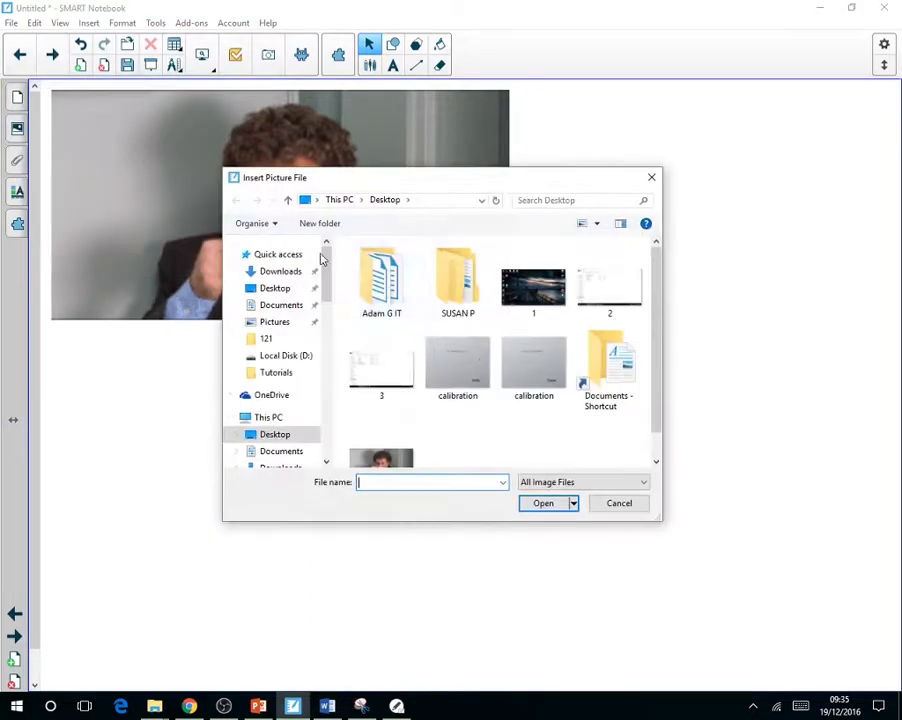
pyautogui.click(388, 456)
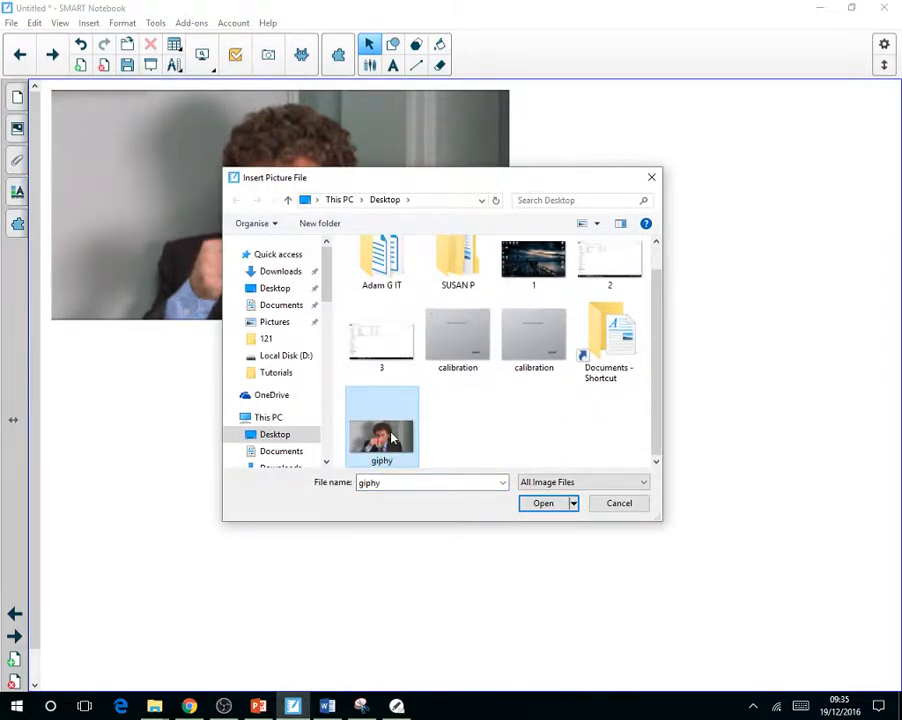
pyautogui.doubleClick(388, 436)
pyautogui.moveTo(333, 253); pyautogui.dragTo(557, 518)
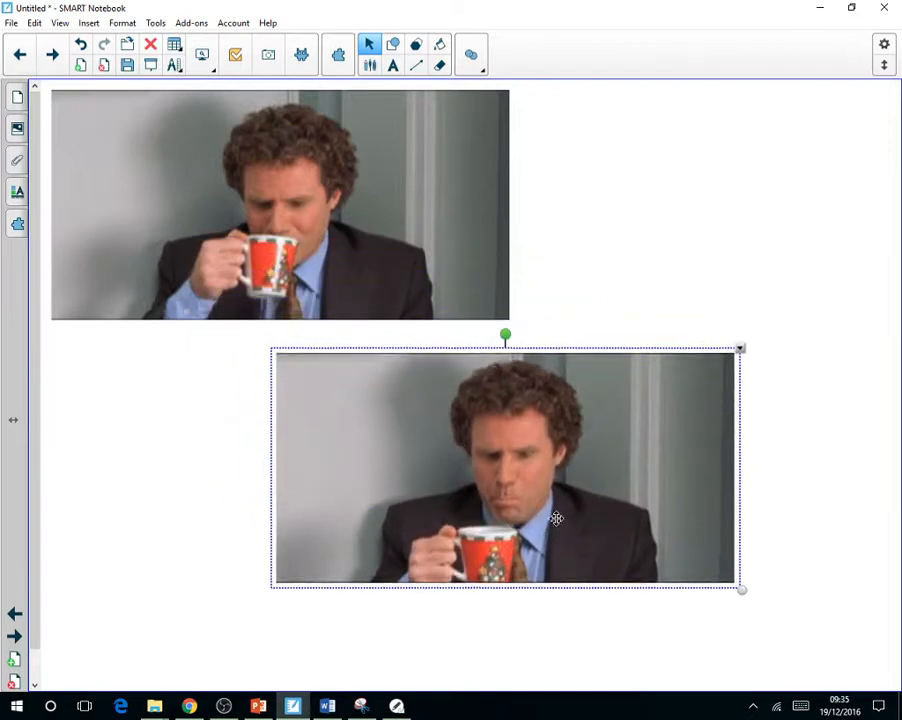
pyautogui.click(665, 273)
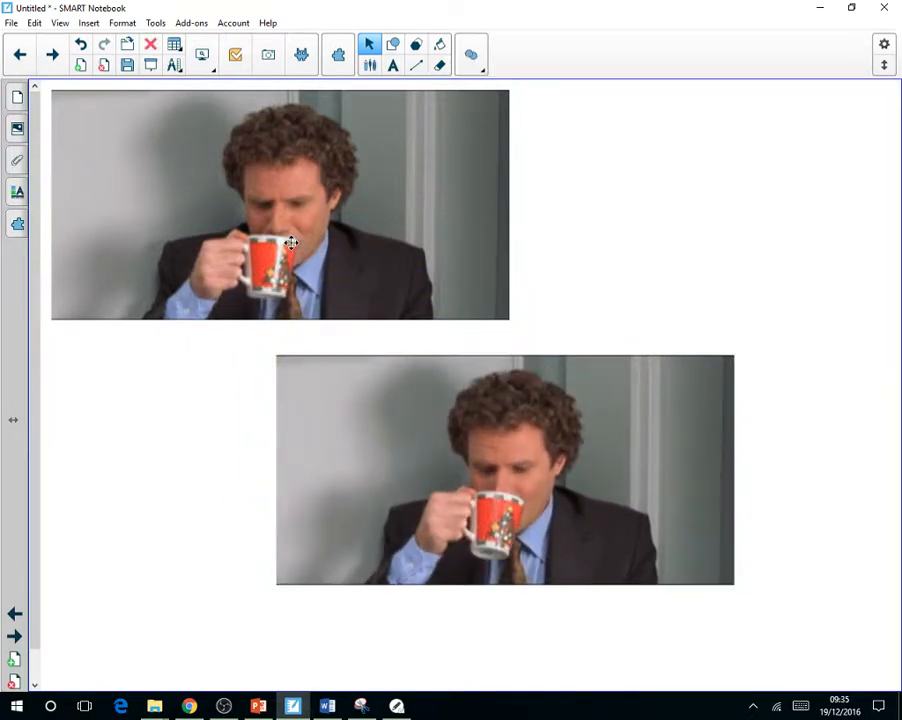
# Delete the pasted copy of the coffee picture from the upper part of the page.
pyautogui.click(295, 243)
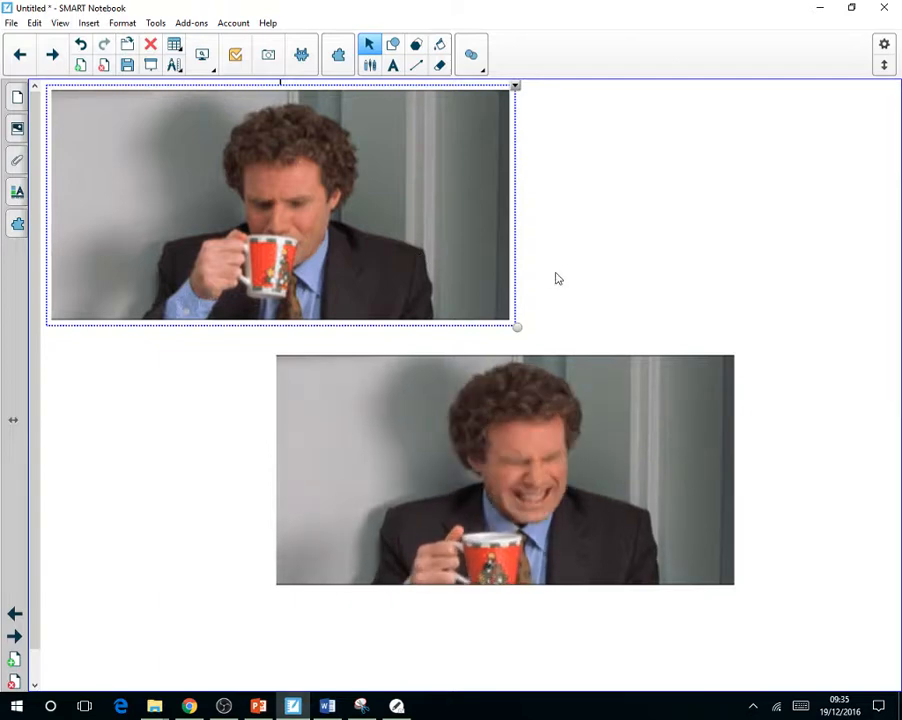
pyautogui.click(630, 263)
pyautogui.click(416, 222)
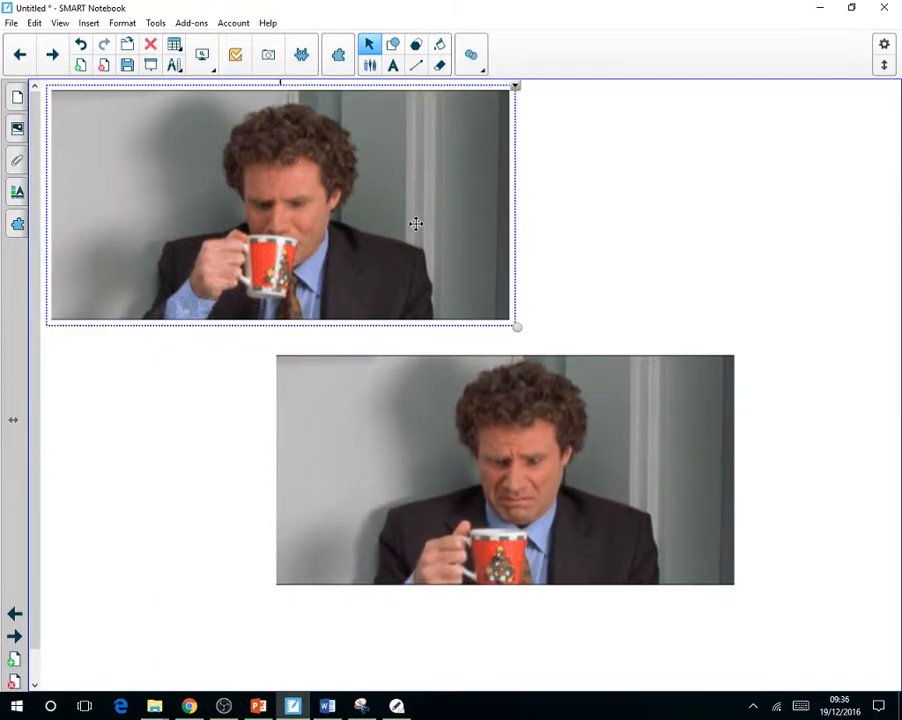
pyautogui.press('Delete')
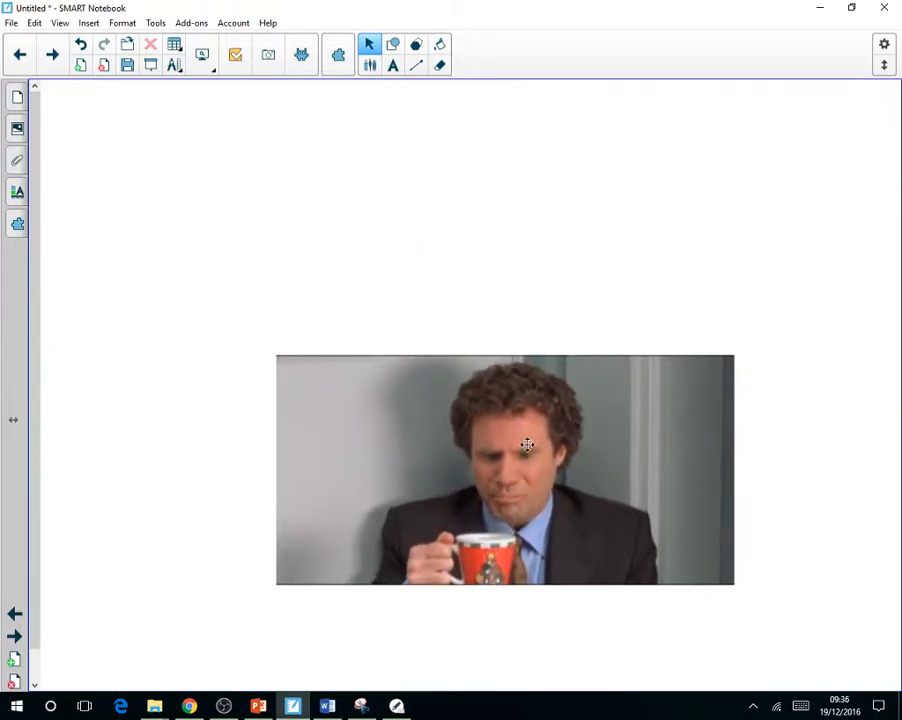